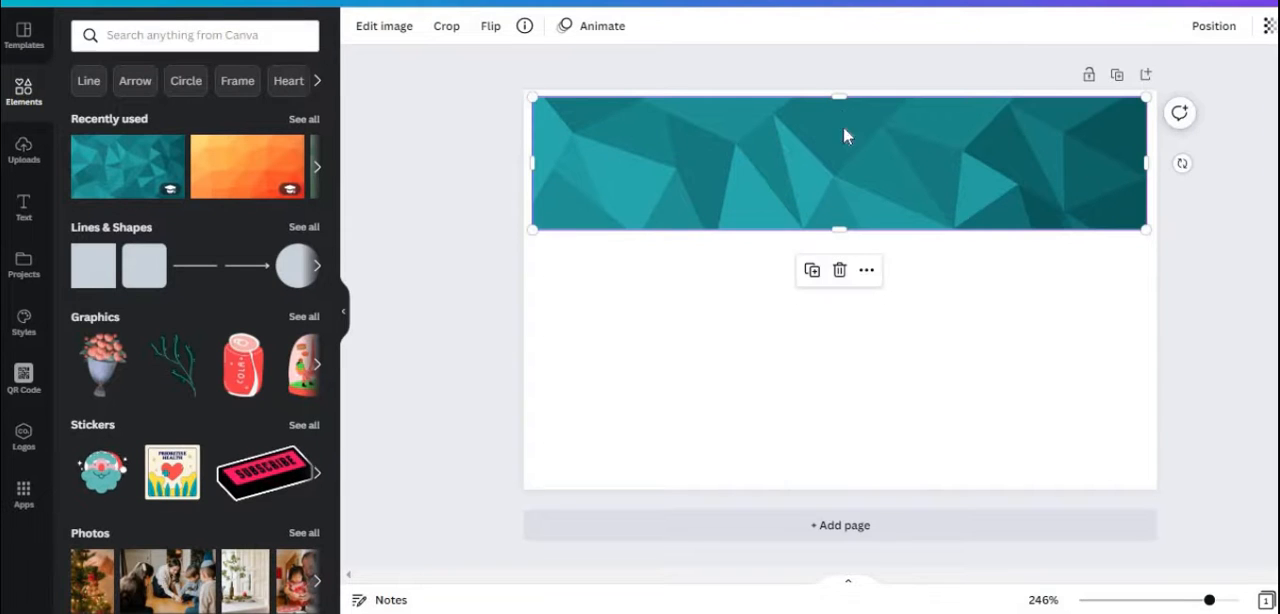
Fine-tune the teal polygon banner's size and position so it sits across the page's upper part with even margins
{"action": "left_click_drag", "start_coordinate": [840, 102], "coordinate": [838, 100]}
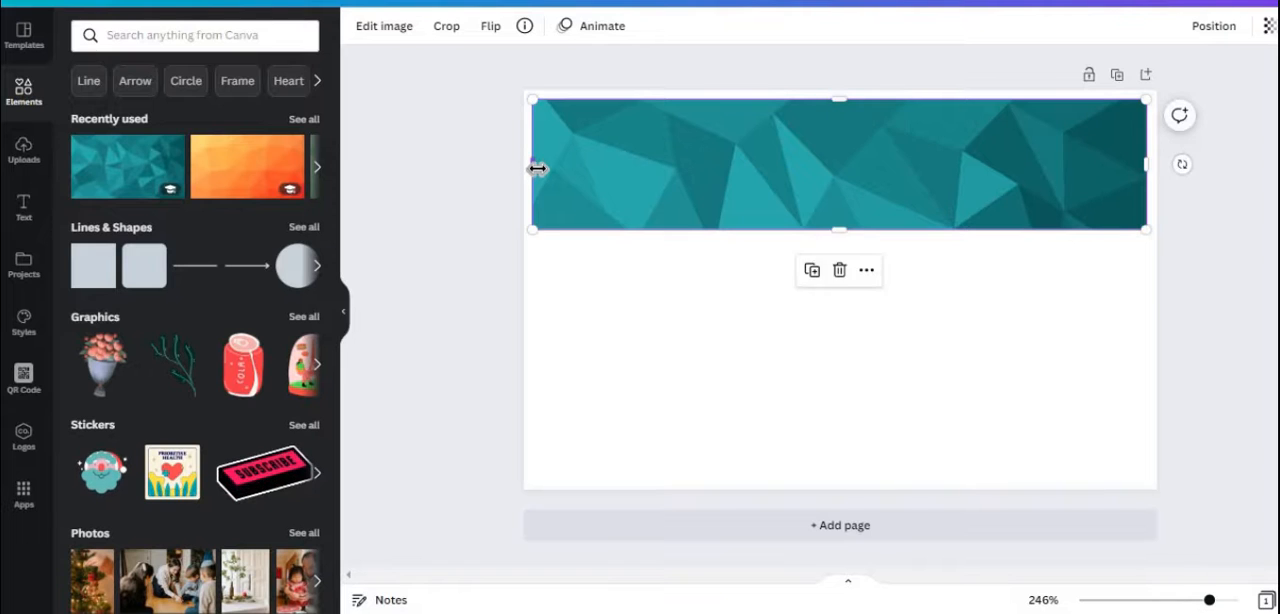
{"action": "left_click_drag", "start_coordinate": [532, 164], "coordinate": [535, 171]}
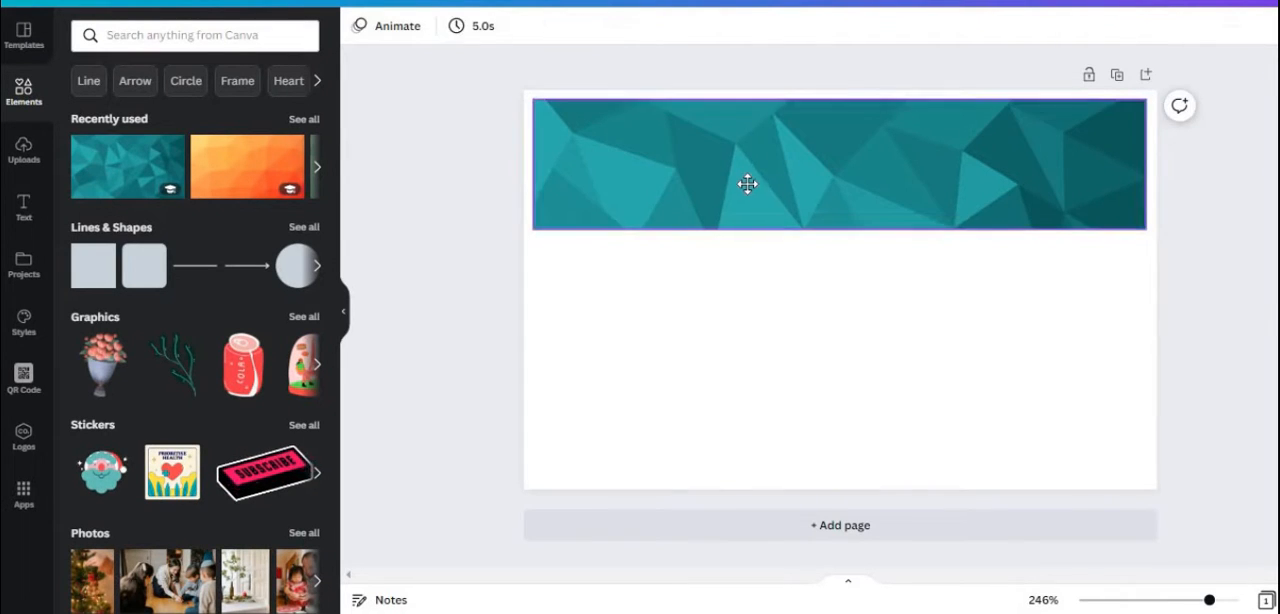
{"action": "left_click_drag", "start_coordinate": [751, 179], "coordinate": [746, 183]}
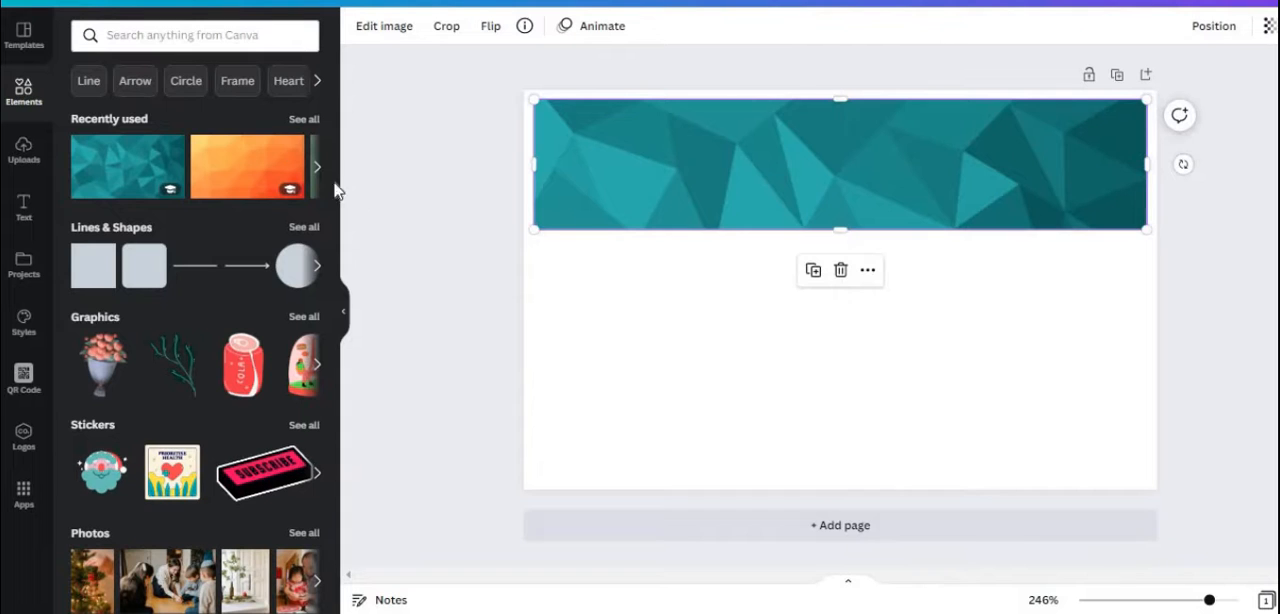
{"action": "left_click", "coordinate": [725, 409]}
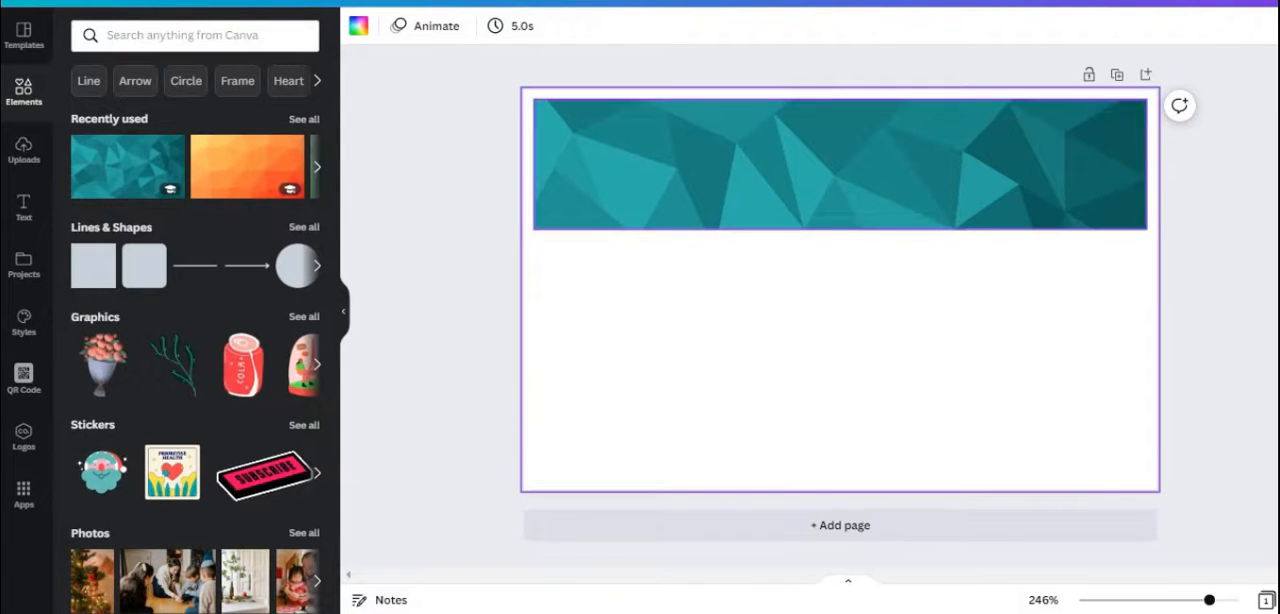
Adjust the teal banner image's tint to 49
{"action": "left_click", "coordinate": [962, 155]}
{"action": "left_click", "coordinate": [384, 26]}
{"action": "left_click", "coordinate": [303, 334]}
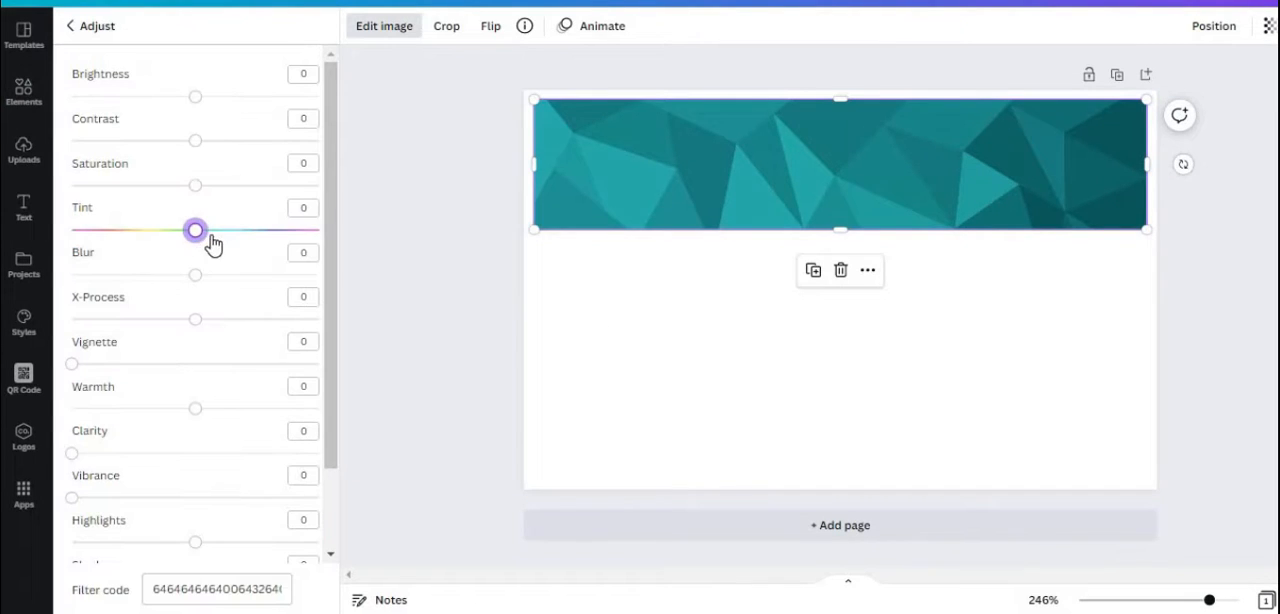
{"action": "left_click_drag", "start_coordinate": [213, 244], "coordinate": [257, 266]}
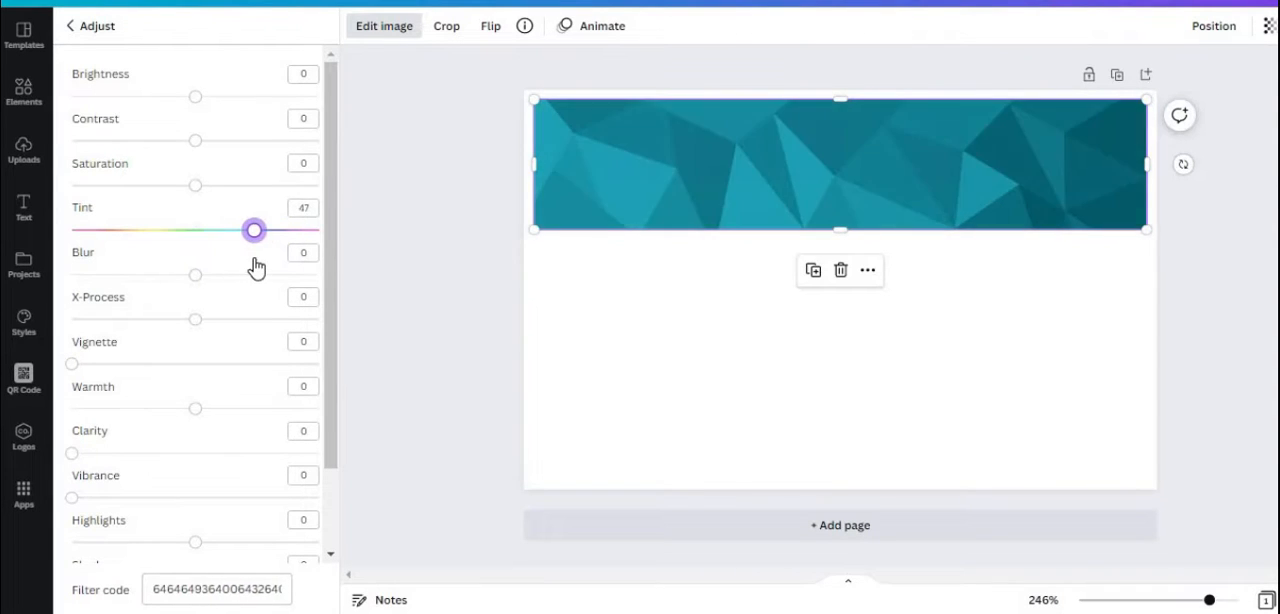
{"action": "left_click", "coordinate": [823, 460]}
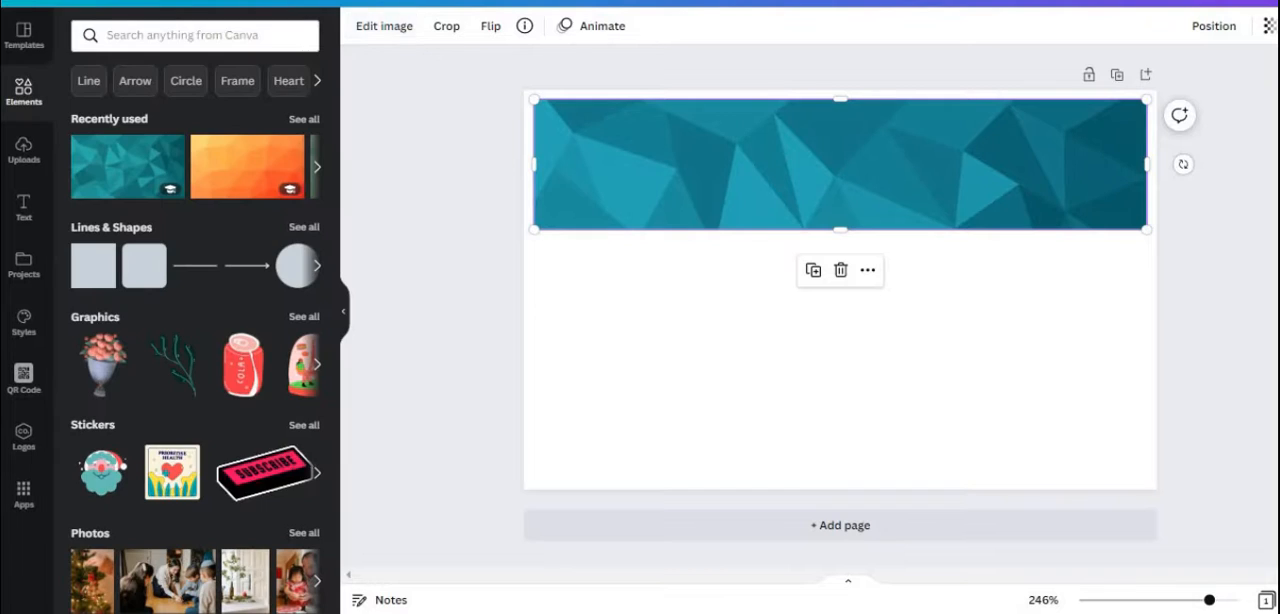
Find a square frame by searching for "Frame", add it at reduced size and place it overlapping the banner's lower-left part
{"action": "left_click", "coordinate": [118, 37]}
{"action": "type", "text": "f"}
{"action": "left_click", "coordinate": [150, 203]}
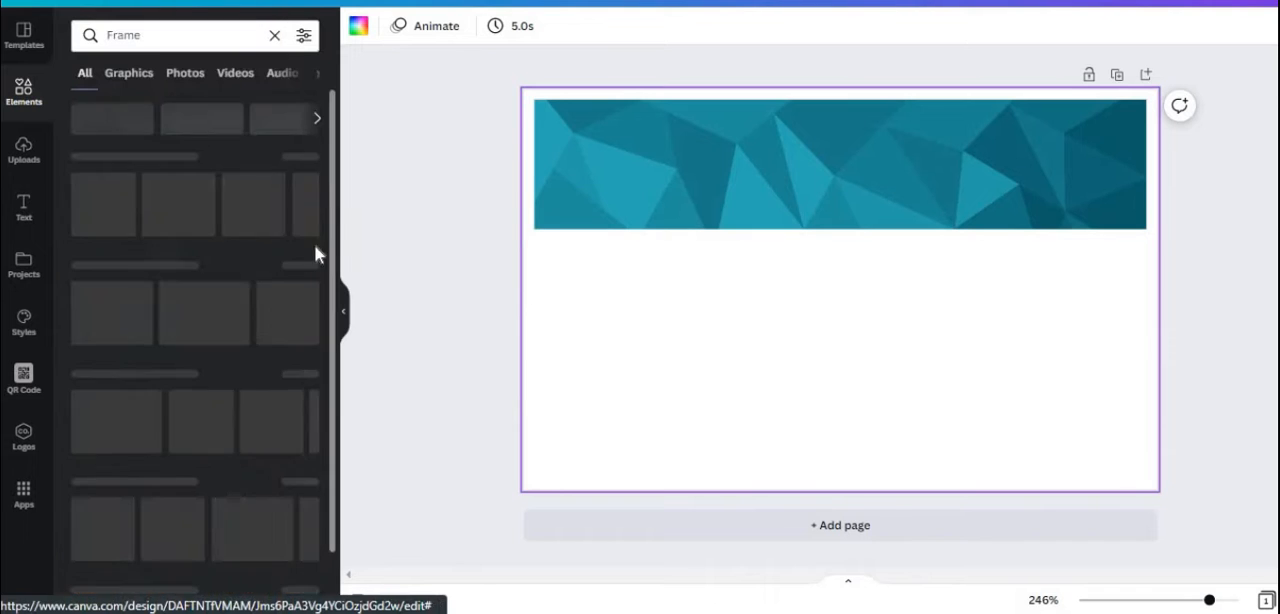
{"action": "left_click", "coordinate": [306, 157]}
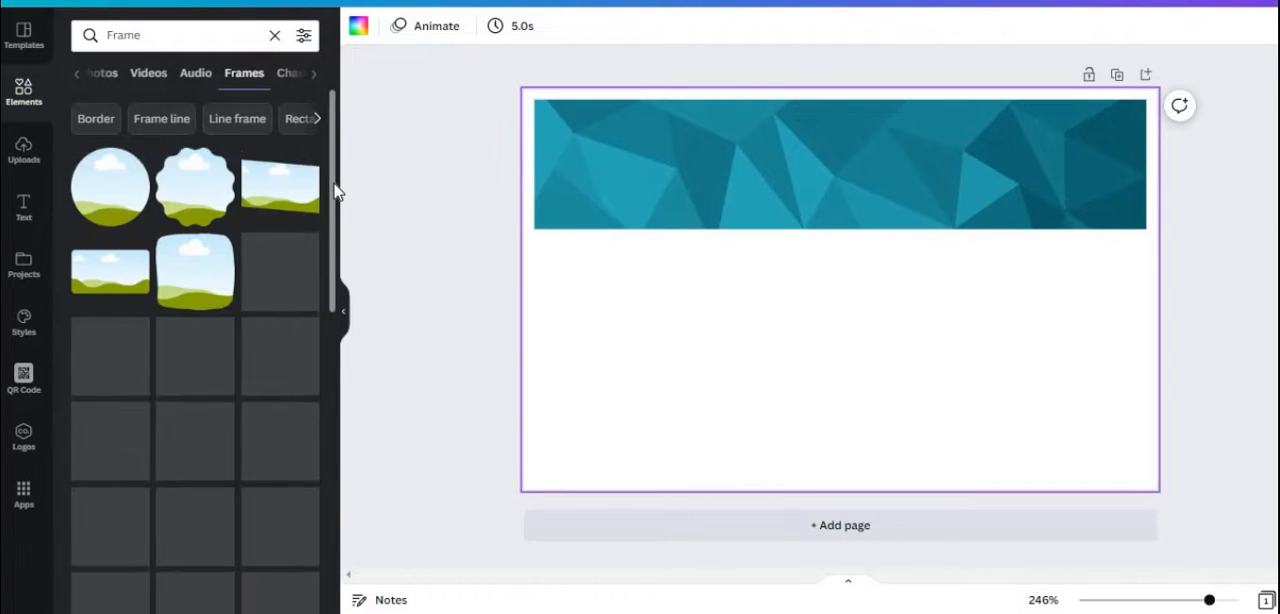
{"action": "scroll", "coordinate": [335, 186], "scroll_direction": "down", "scroll_amount": 2}
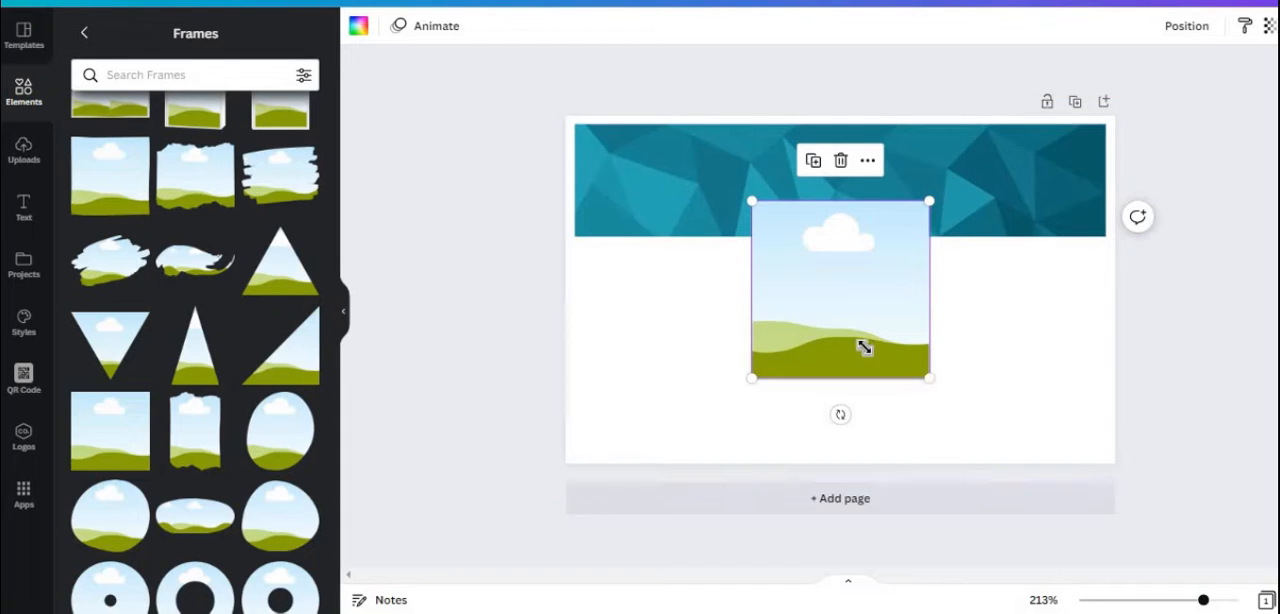
{"action": "left_click_drag", "start_coordinate": [928, 378], "coordinate": [868, 317]}
{"action": "left_click_drag", "start_coordinate": [825, 280], "coordinate": [687, 265]}
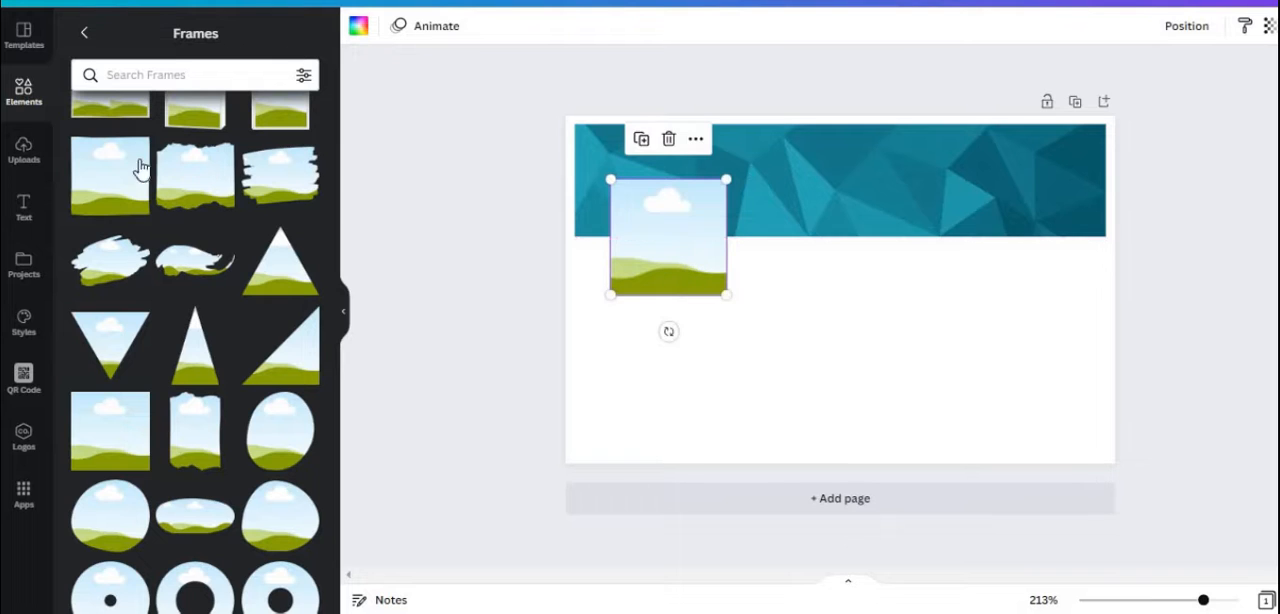
Fill the square frame with the uploaded portrait photo of the man in a blue shirt
{"action": "left_click", "coordinate": [24, 150]}
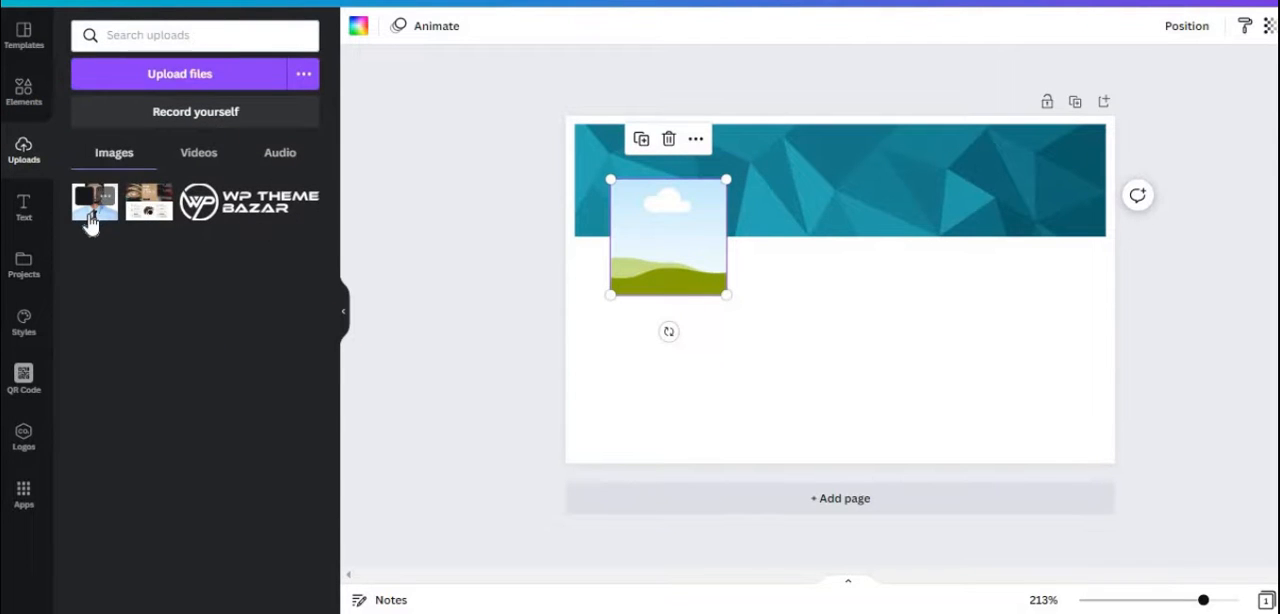
{"action": "left_click_drag", "start_coordinate": [89, 217], "coordinate": [658, 270]}
{"action": "double_click", "coordinate": [658, 262]}
{"action": "left_click", "coordinate": [486, 290]}
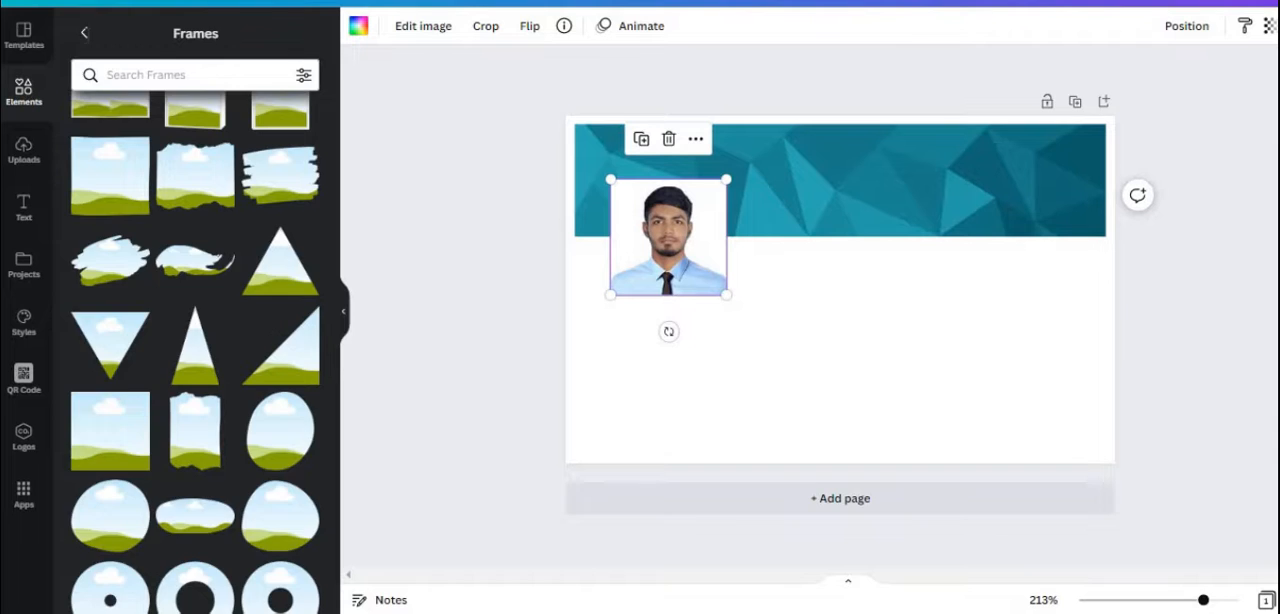
{"action": "left_click", "coordinate": [84, 32]}
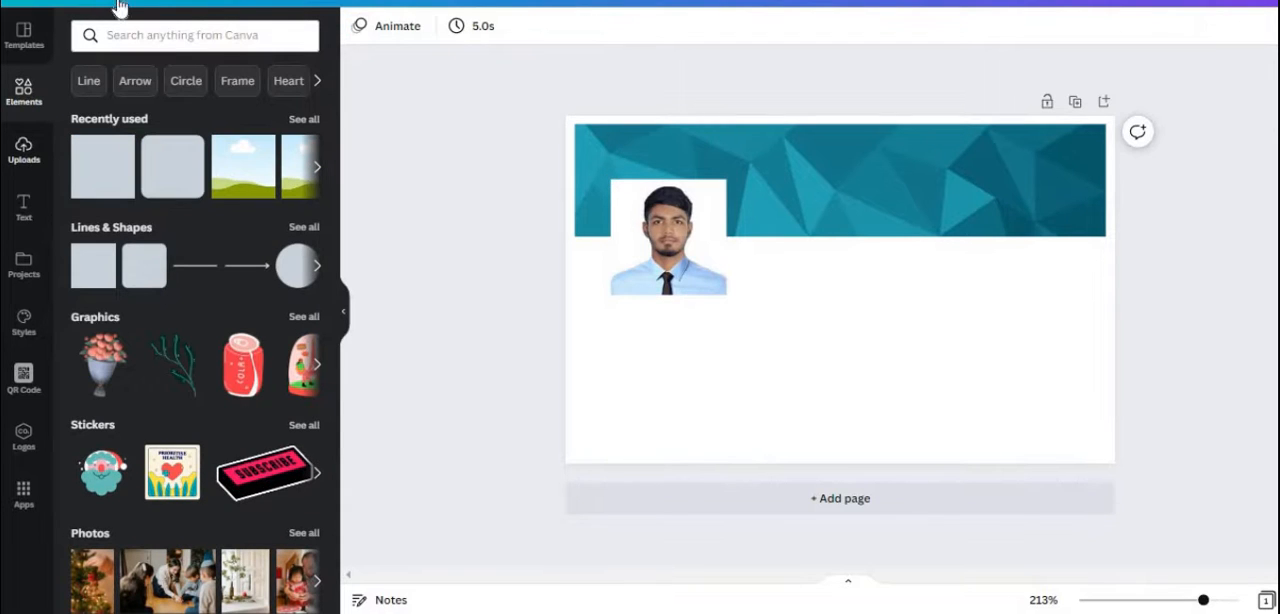
Add a heading containing the cardholder's full name in capital letters
{"action": "left_click", "coordinate": [23, 208]}
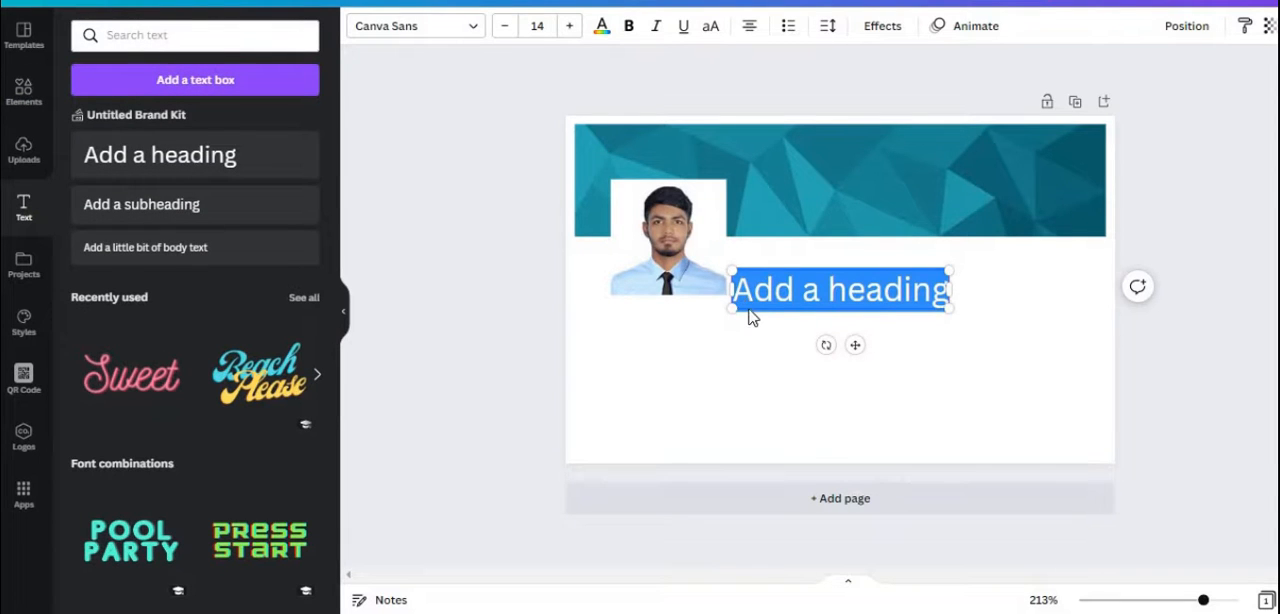
{"action": "type", "text": "md"}
{"action": "key", "text": "BackSpace"}
{"action": "key", "text": "BackSpace"}
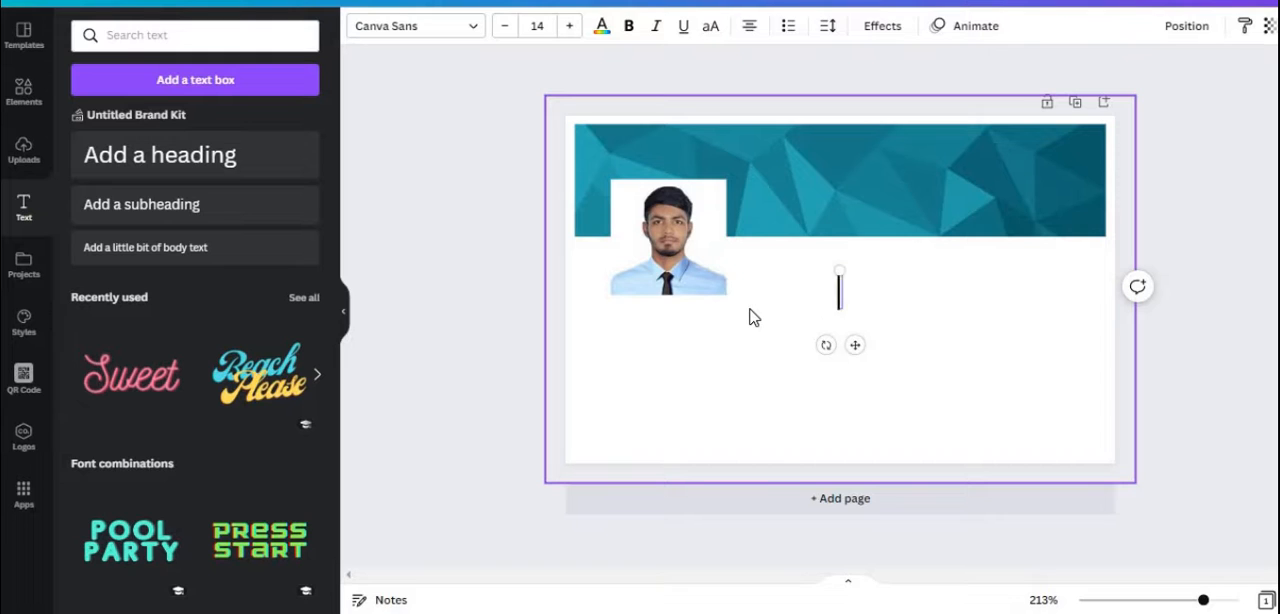
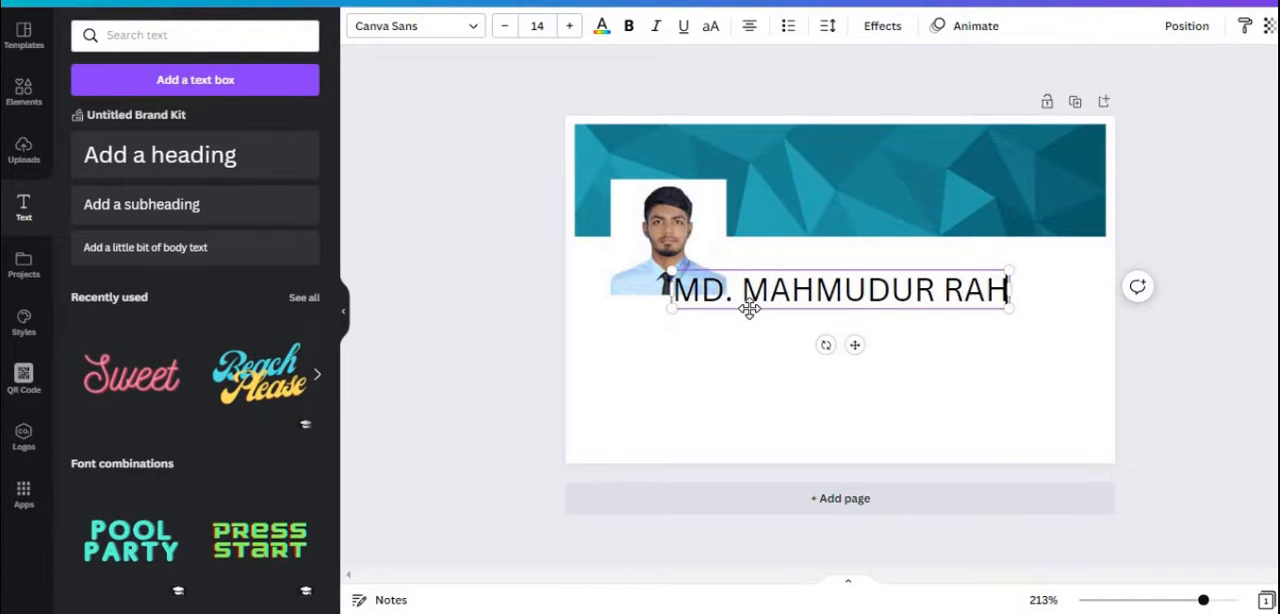
Set the name heading in League Spartan, scale it down to size 10.1 and place it beside the photo below the banner
{"action": "left_click", "coordinate": [440, 30]}
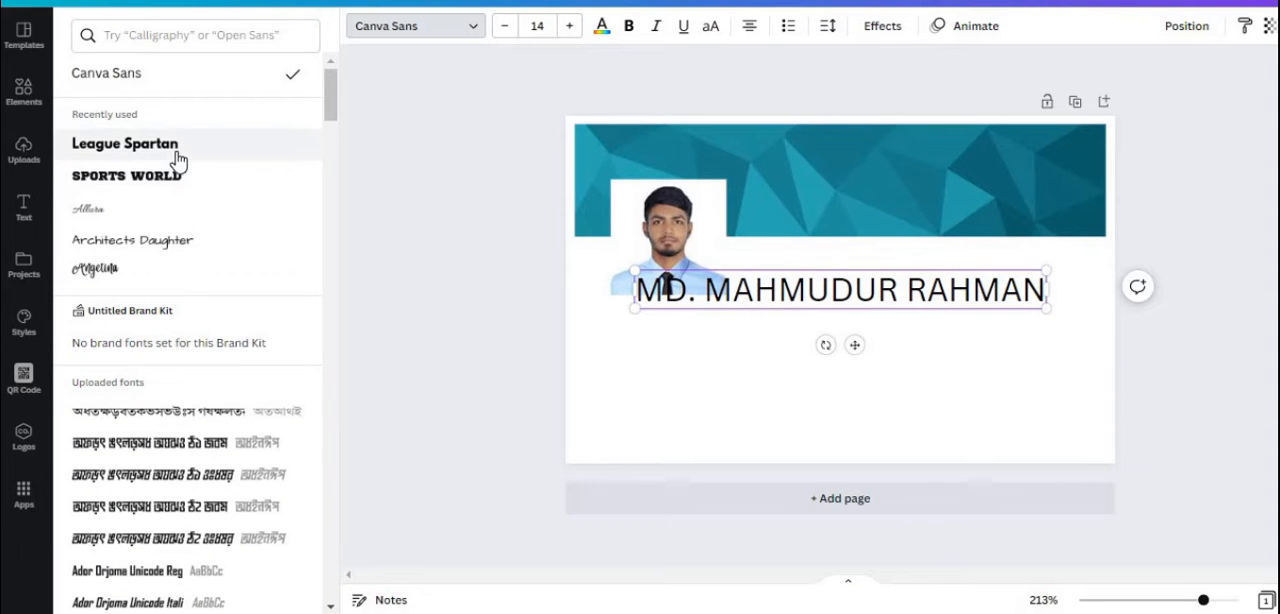
{"action": "left_click", "coordinate": [174, 158]}
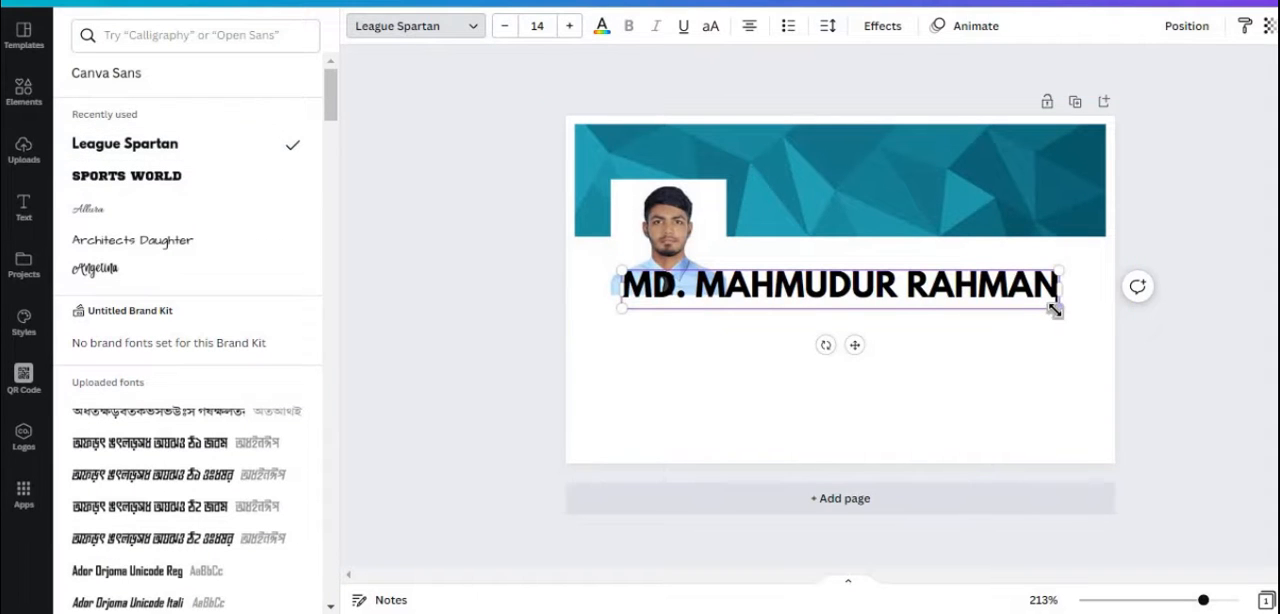
{"action": "left_click_drag", "start_coordinate": [1058, 310], "coordinate": [829, 300]}
{"action": "left_click", "coordinate": [829, 300]}
{"action": "left_click_drag", "start_coordinate": [930, 264], "coordinate": [945, 269]}
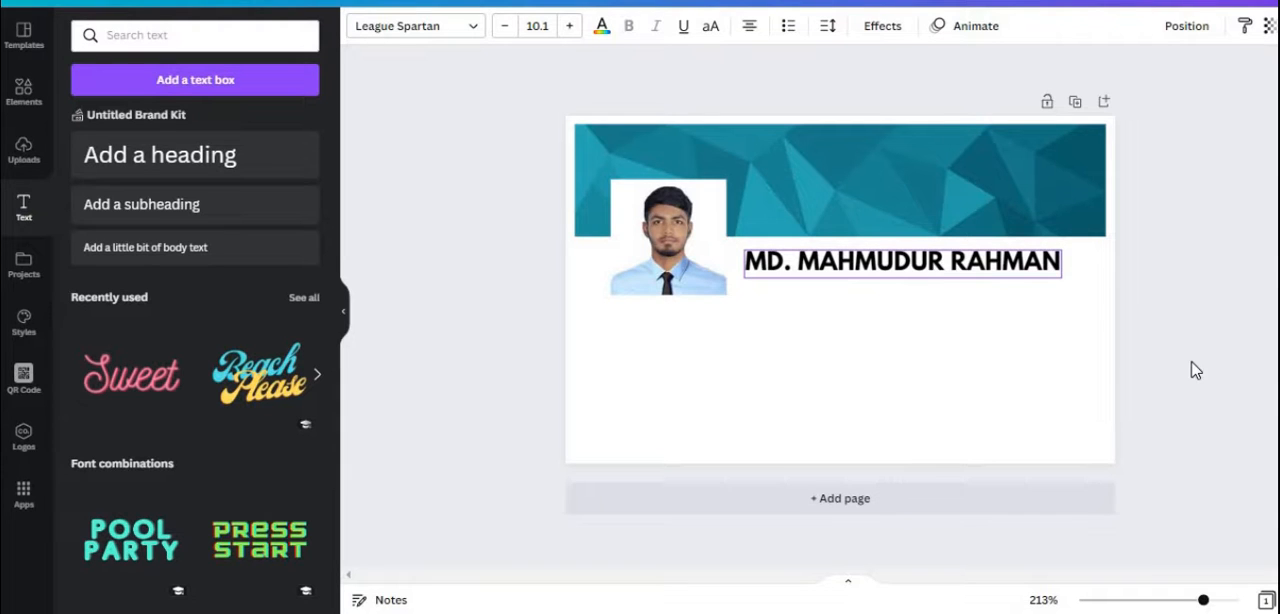
{"action": "left_click", "coordinate": [1067, 348]}
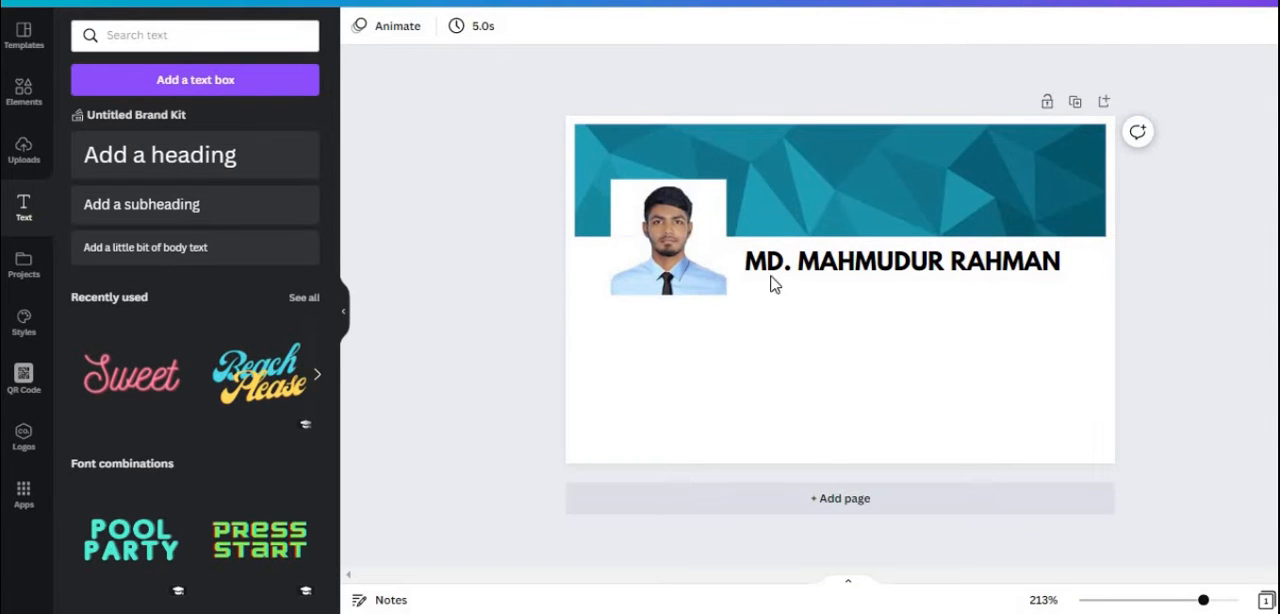
Add a subheading under the name reading "Graphics Designer / YouTuber" and widen its text box to fit one line
{"action": "left_click", "coordinate": [174, 209]}
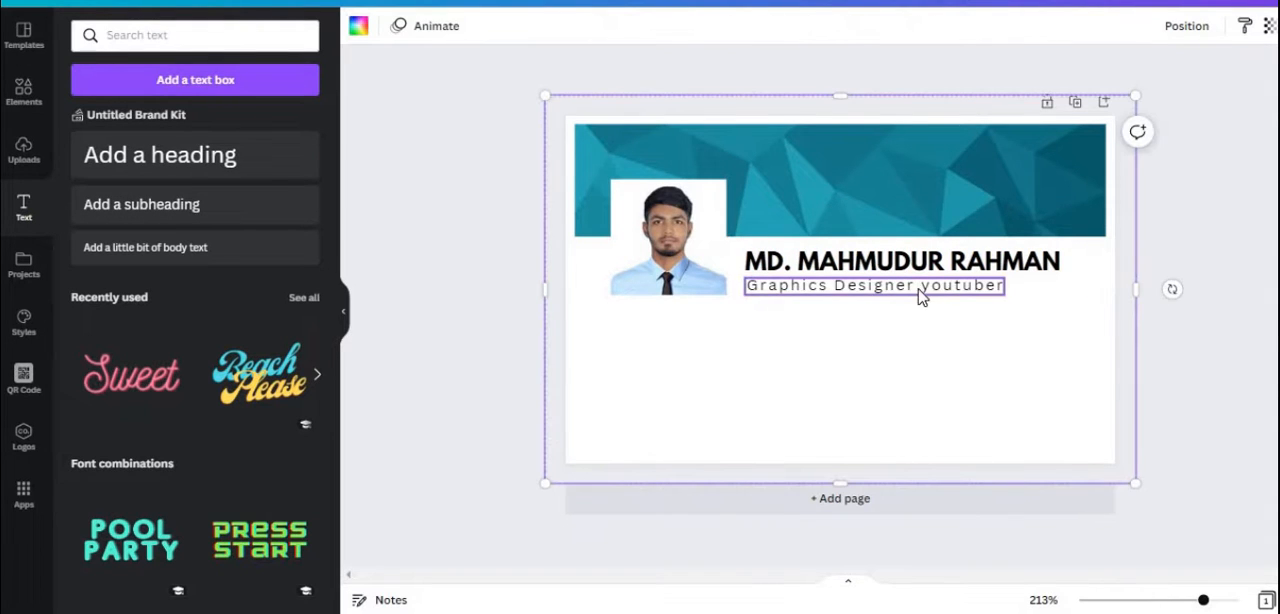
{"action": "left_click", "coordinate": [916, 287]}
{"action": "key", "text": "Return"}
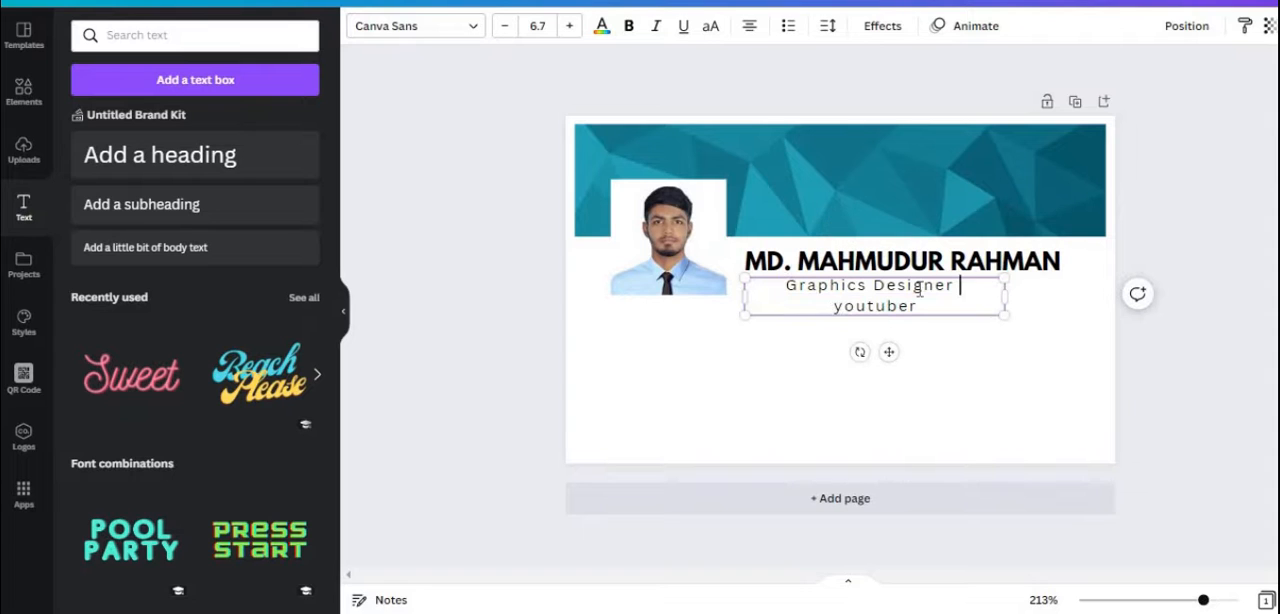
{"action": "type", "text": "/"}
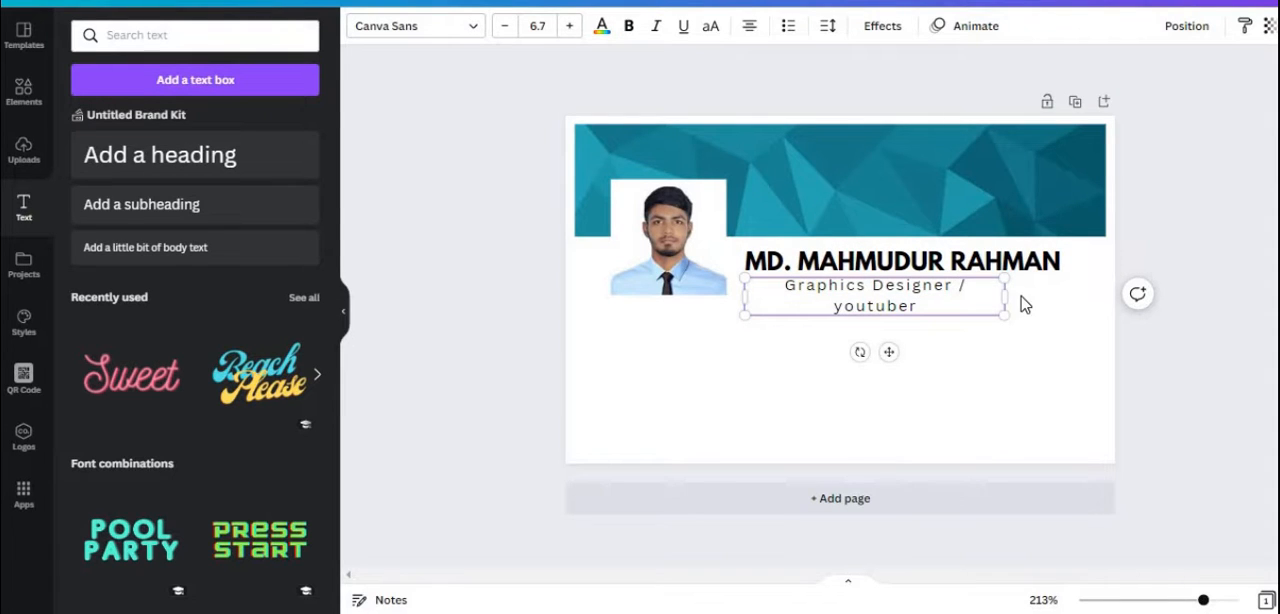
{"action": "left_click_drag", "start_coordinate": [1048, 303], "coordinate": [1088, 300]}
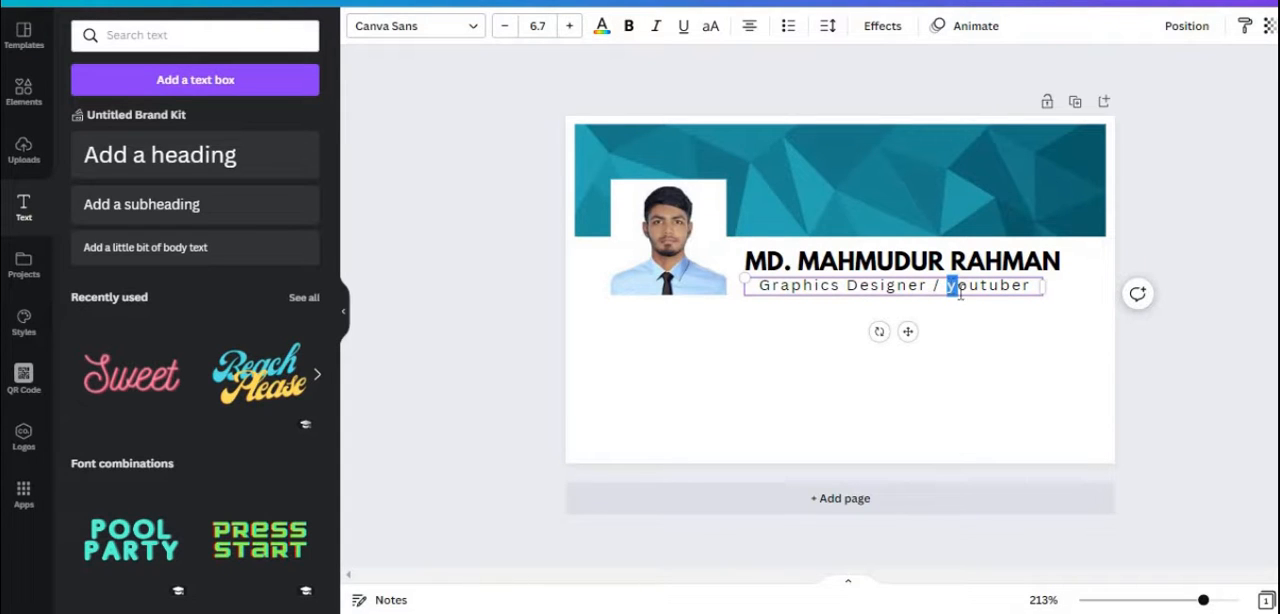
{"action": "type", "text": "YouT"}
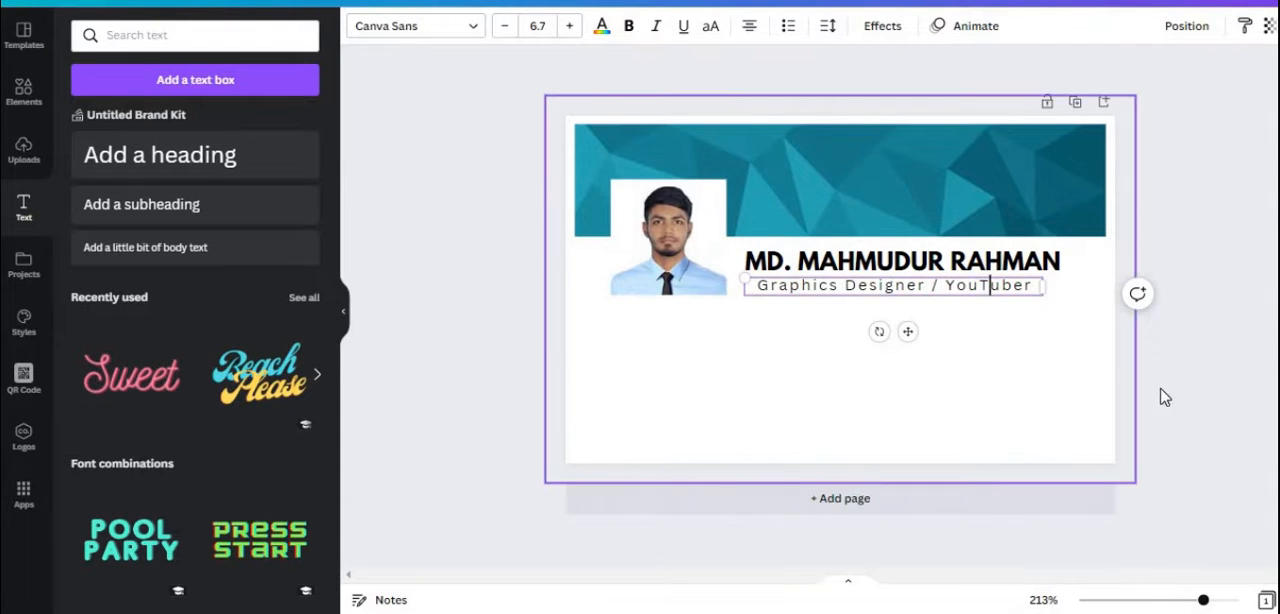
Reduce the job title's letter spacing to 22 and align the line with the left edge of the name above
{"action": "left_click", "coordinate": [922, 306]}
{"action": "left_click", "coordinate": [945, 287]}
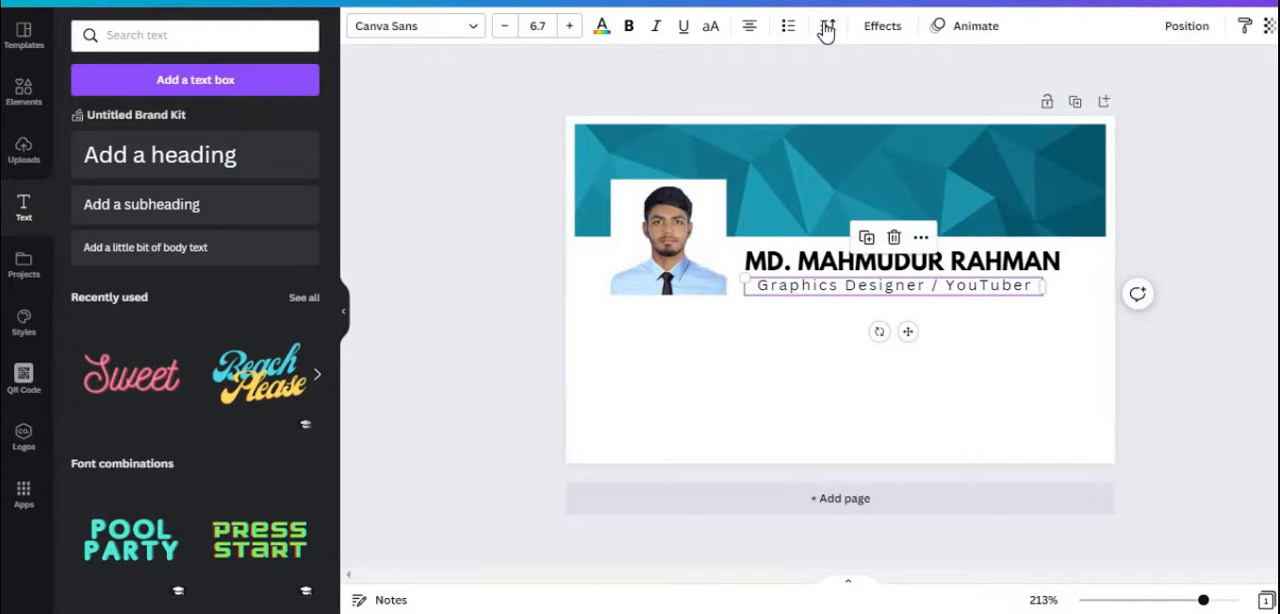
{"action": "left_click", "coordinate": [826, 27]}
{"action": "left_click_drag", "start_coordinate": [891, 97], "coordinate": [885, 96]}
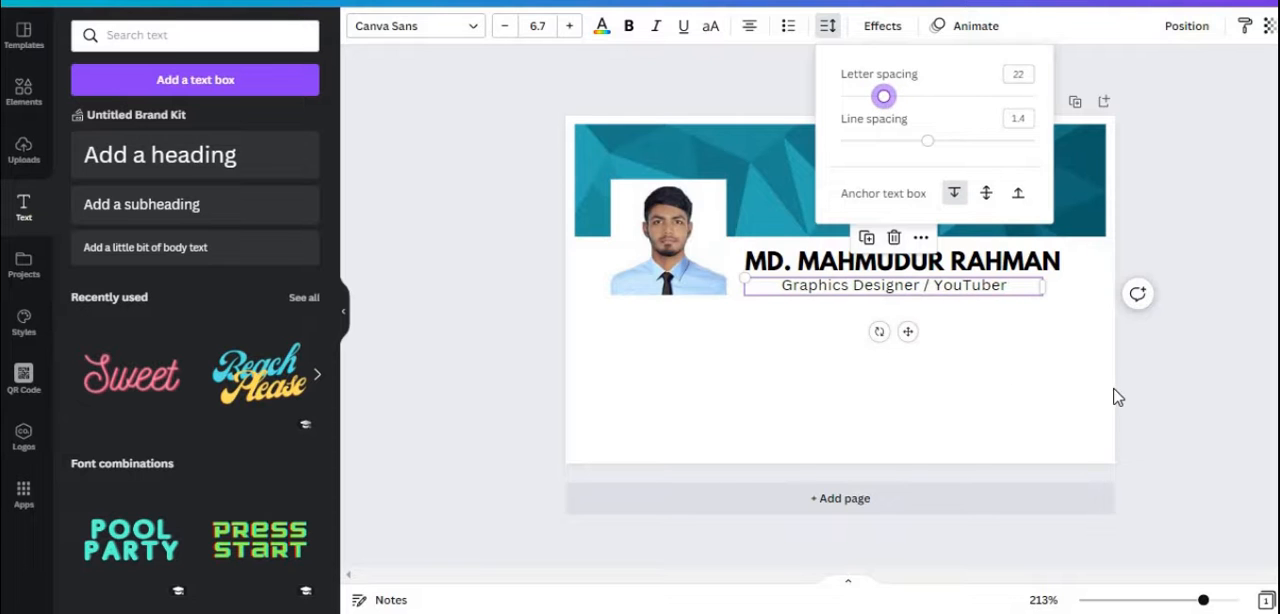
{"action": "left_click", "coordinate": [1124, 352]}
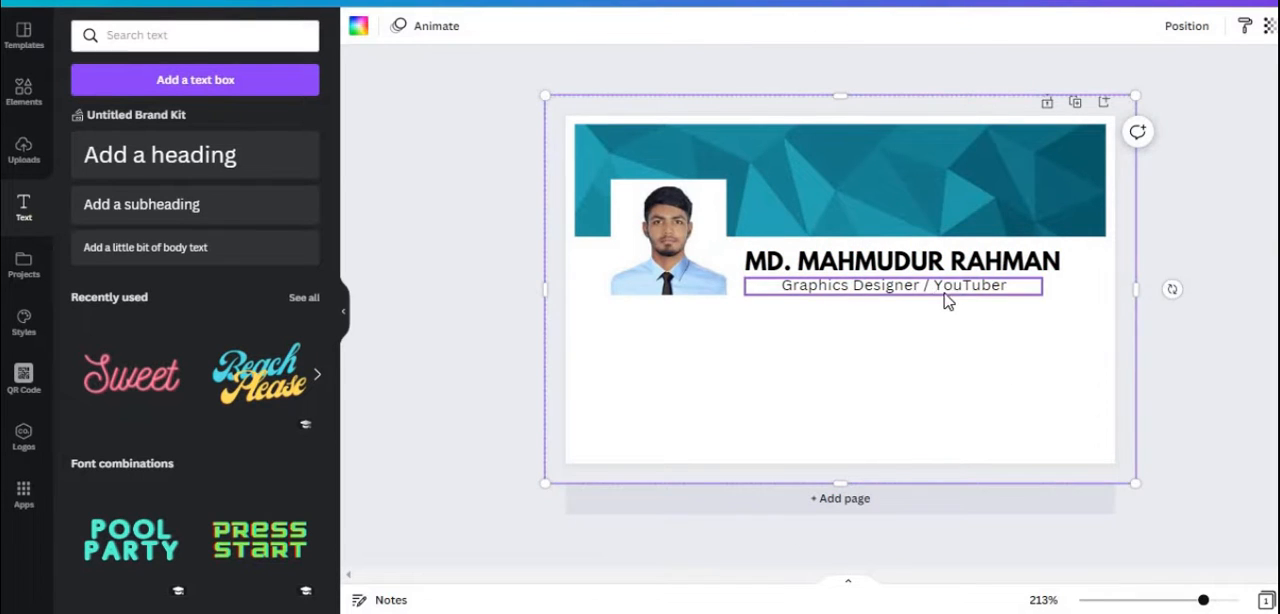
{"action": "left_click_drag", "start_coordinate": [946, 296], "coordinate": [916, 285]}
Add a new heading over the job title and replace its placeholder text with the copied full name
{"action": "key", "text": "t"}
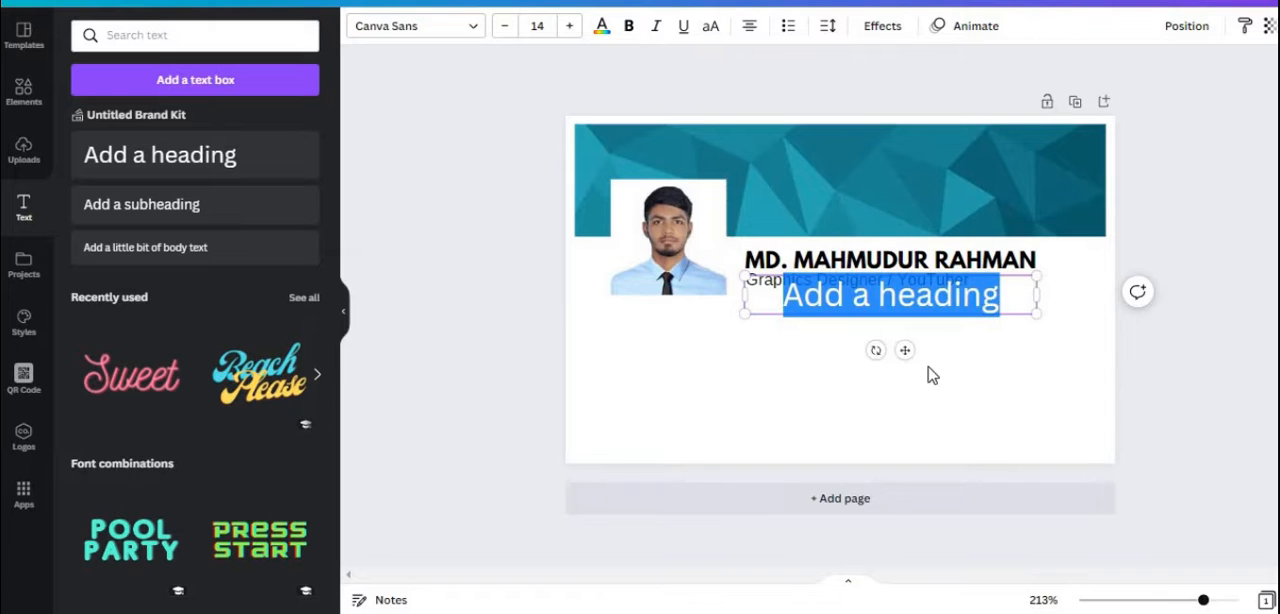
{"action": "right_click", "coordinate": [823, 300]}
{"action": "left_click", "coordinate": [857, 394]}
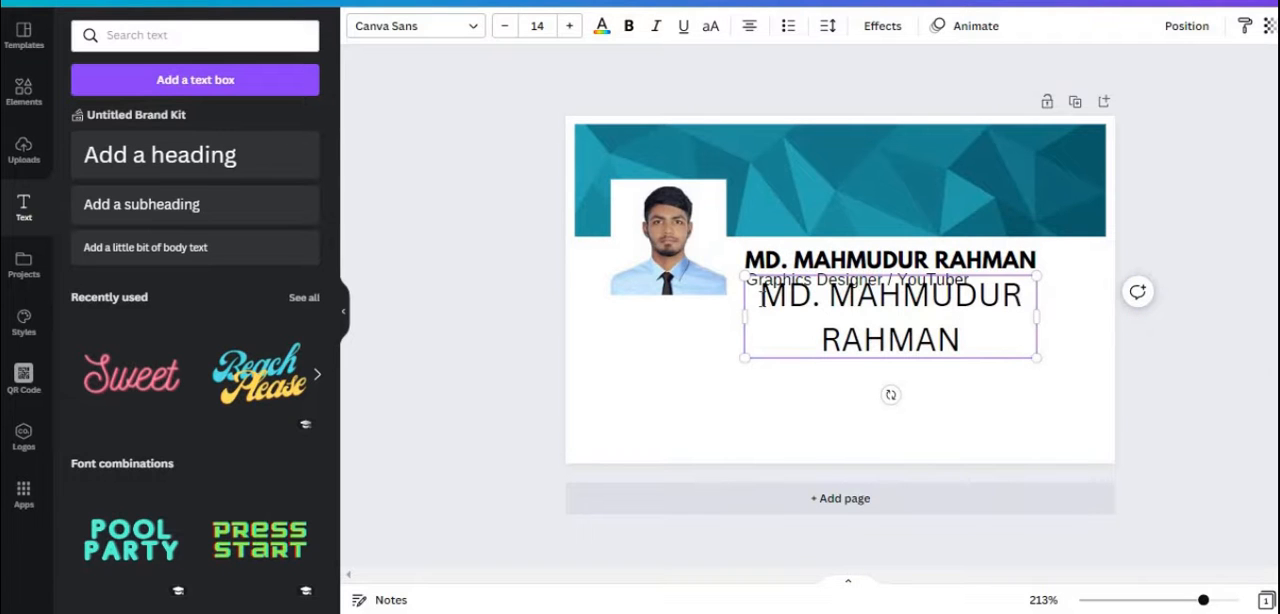
{"action": "type", "text": "name"}
{"action": "key", "text": "BackSpace"}
{"action": "key", "text": "BackSpace"}
{"action": "key", "text": "BackSpace"}
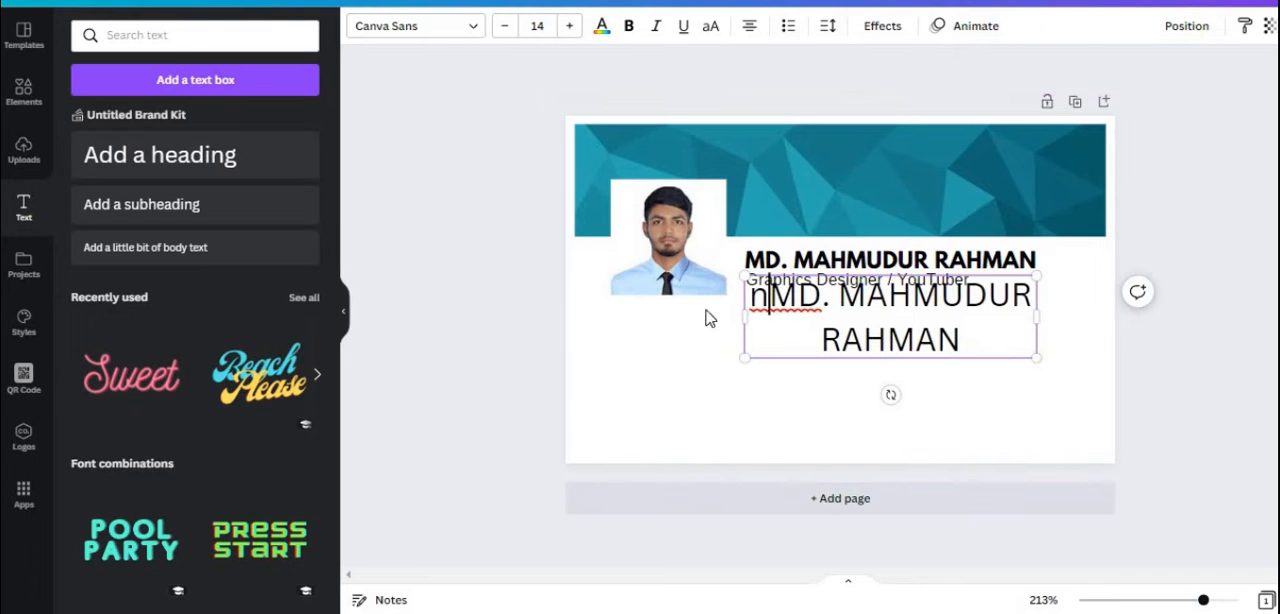
{"action": "key", "text": "ctrl+z"}
Replace the new heading's text with a "name." label followed by the cardholder's name, and start a second line
{"action": "triple_click", "coordinate": [756, 298]}
{"action": "type", "text": "name."}
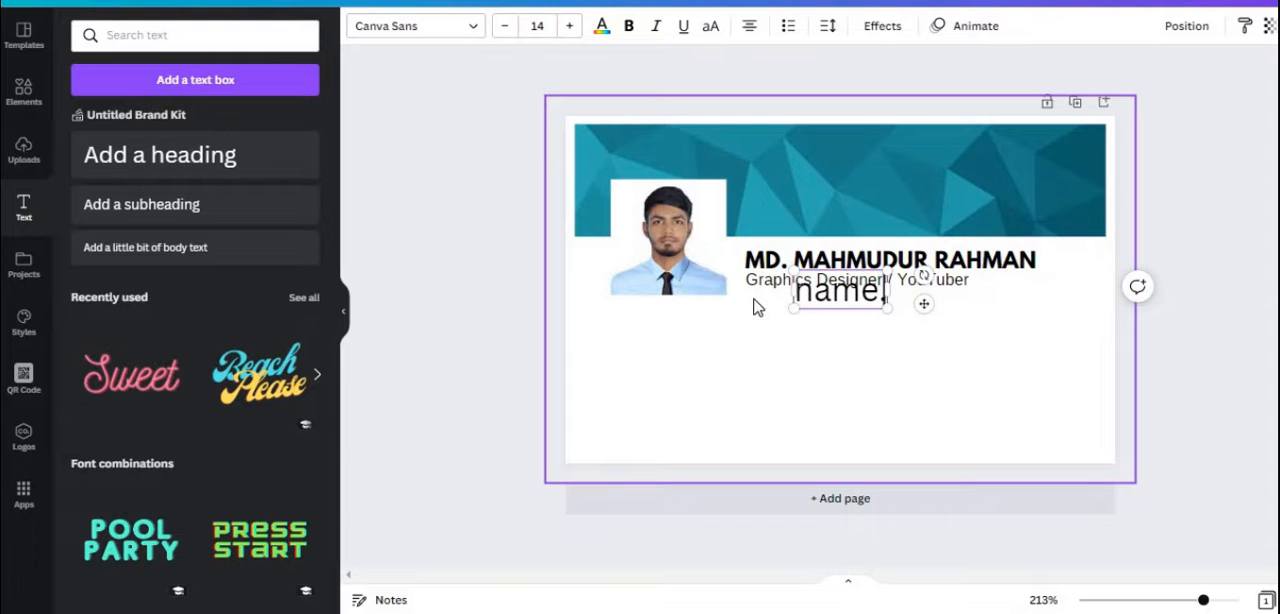
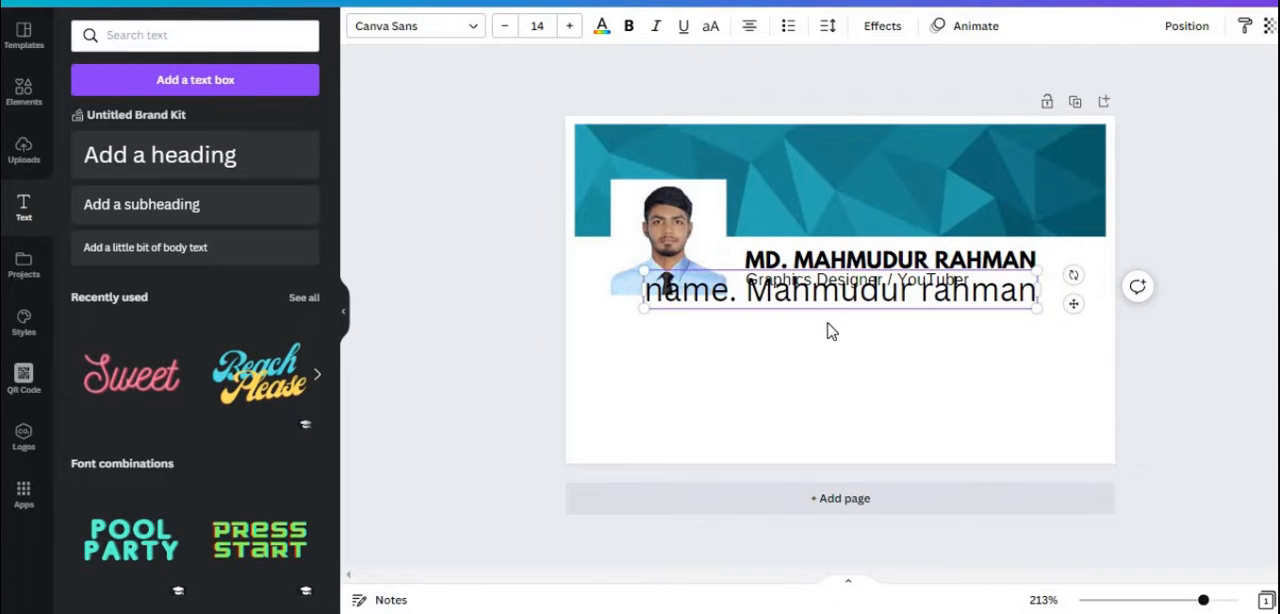
{"action": "key", "text": "Return"}
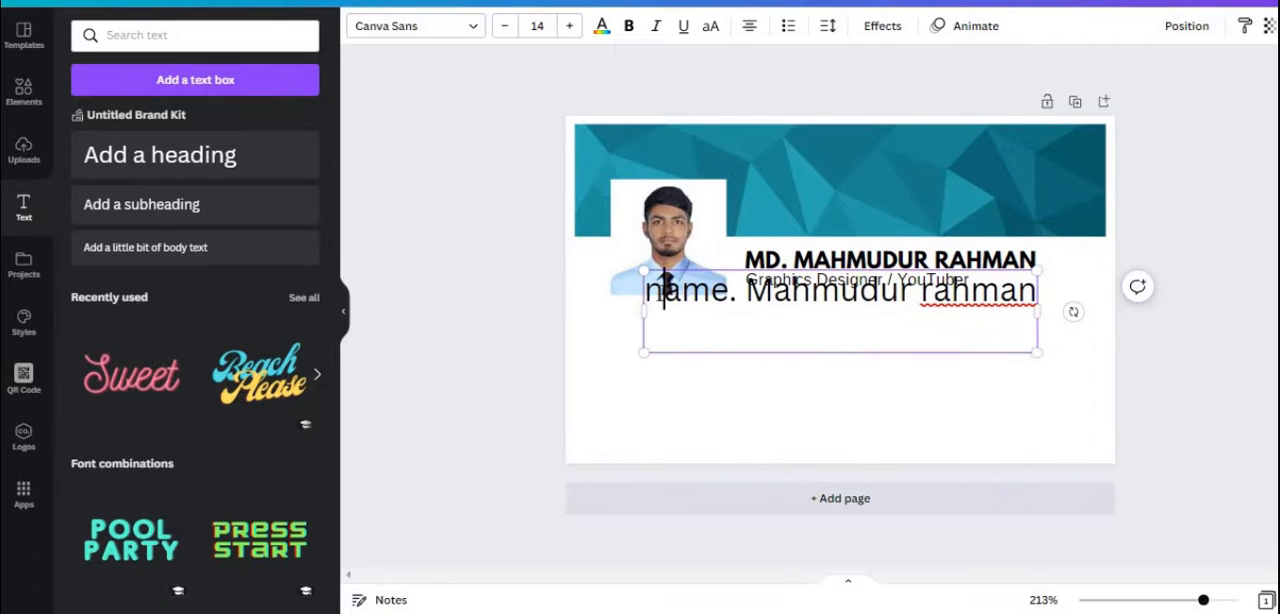
Capitalize the "Name" label and insert a capital R at the start of the surname in the details text
{"action": "left_click_drag", "start_coordinate": [650, 295], "coordinate": [662, 296]}
{"action": "type", "text": "N"}
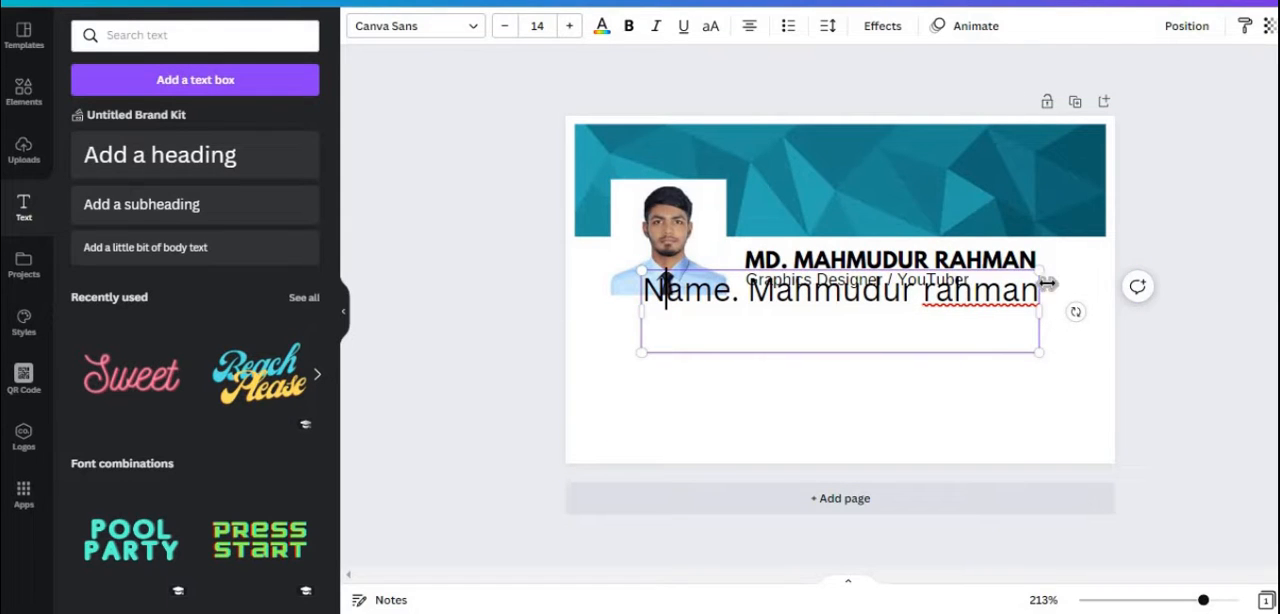
{"action": "left_click_drag", "start_coordinate": [922, 296], "coordinate": [936, 296]}
{"action": "left_click", "coordinate": [923, 296]}
{"action": "type", "text": "R"}
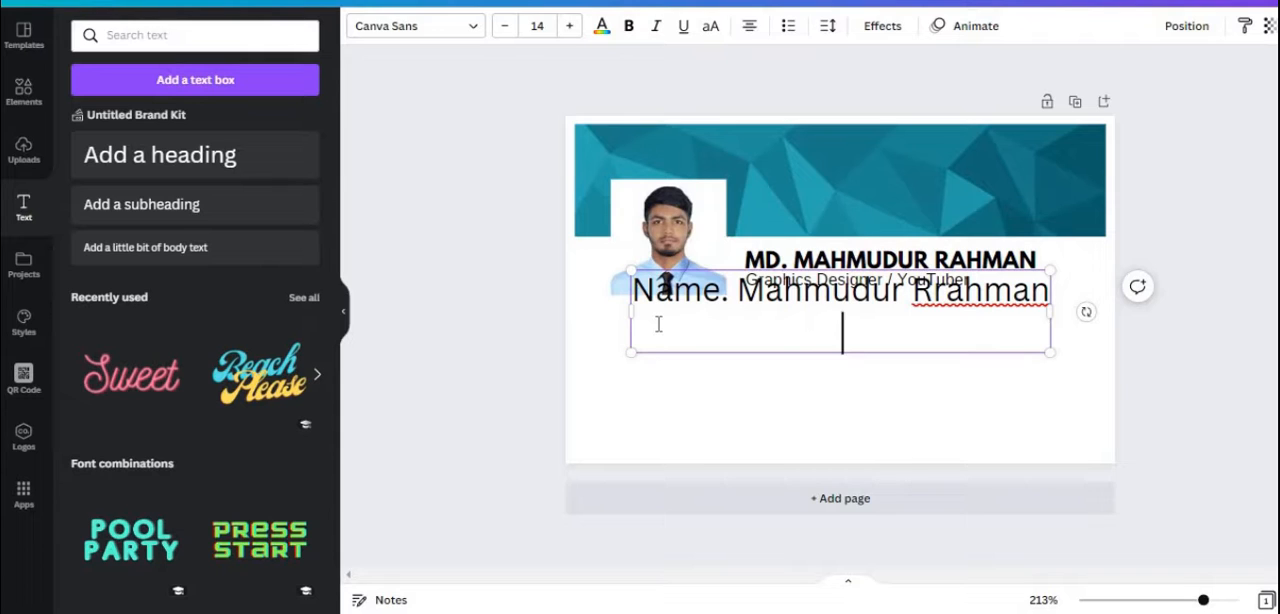
Add the line "Blood Group: AB+" under the name line and put a colon after the "Name" label
{"action": "type", "text": "Blood "}
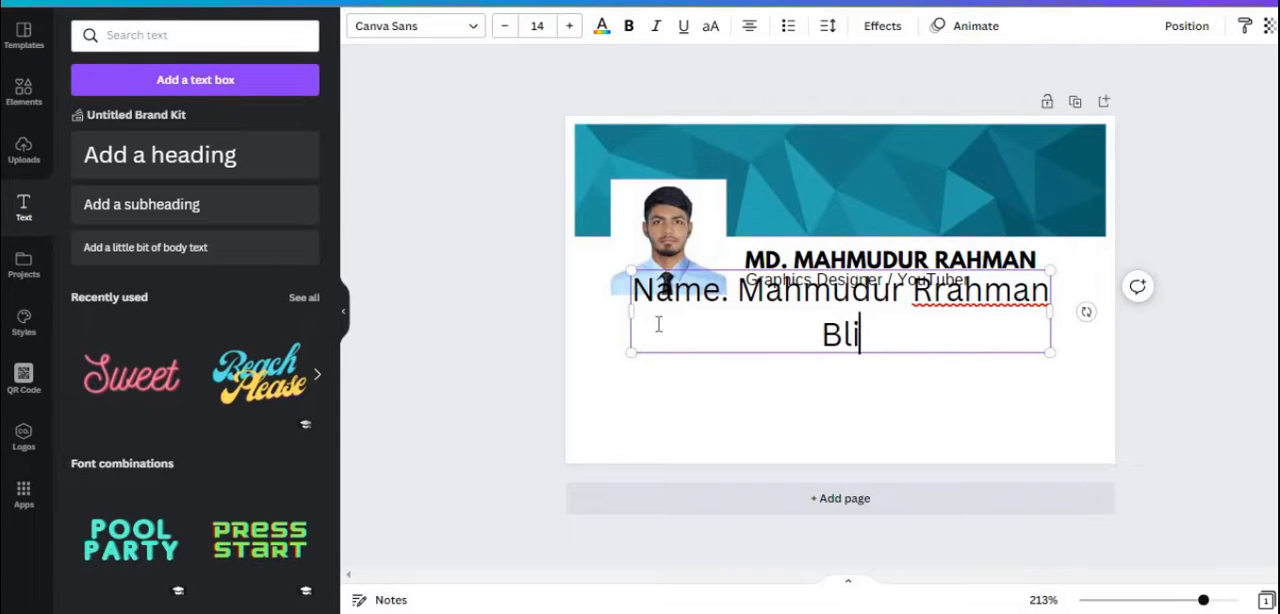
{"action": "type", "text": "Group"}
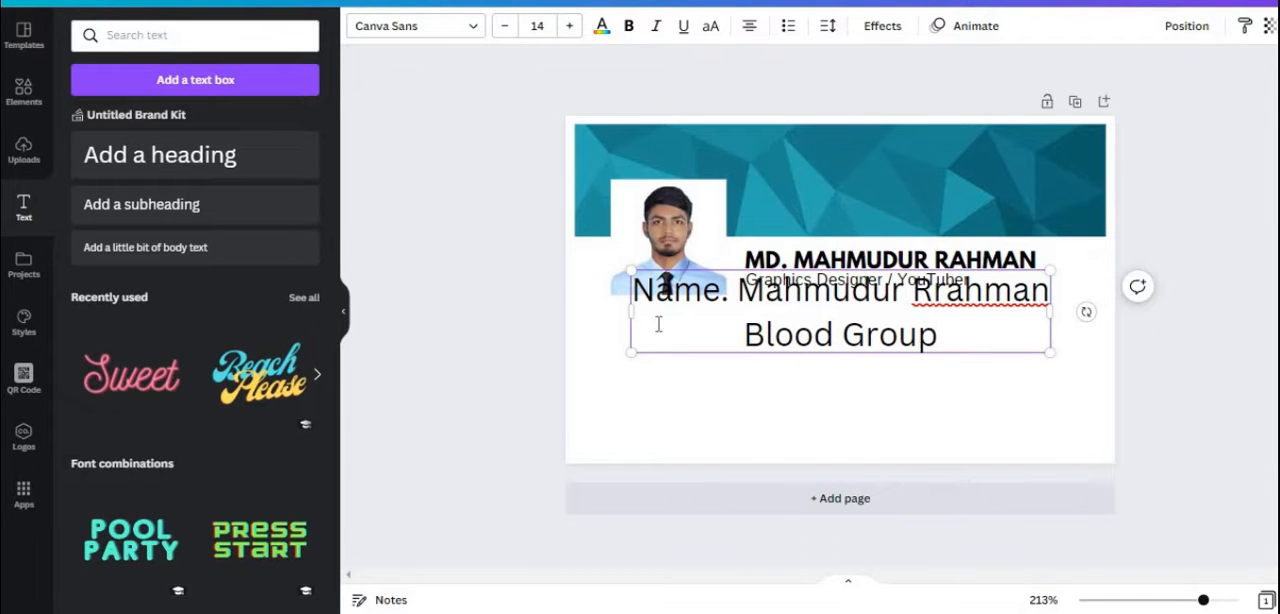
{"action": "type", "text": ":"}
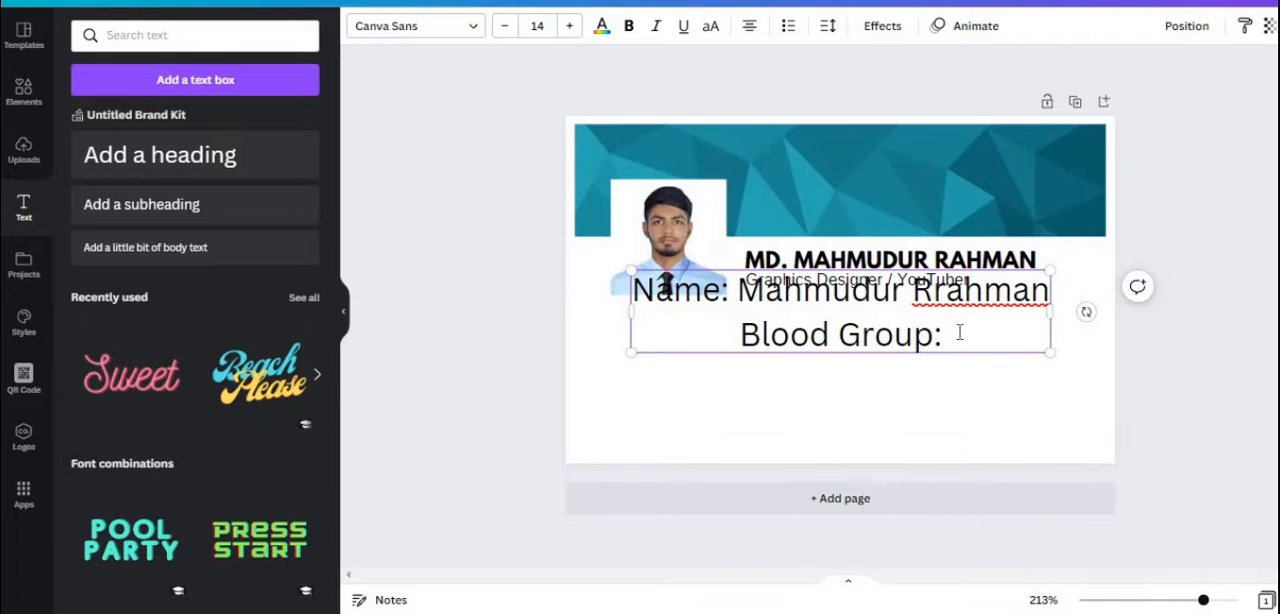
{"action": "type", "text": " AB"}
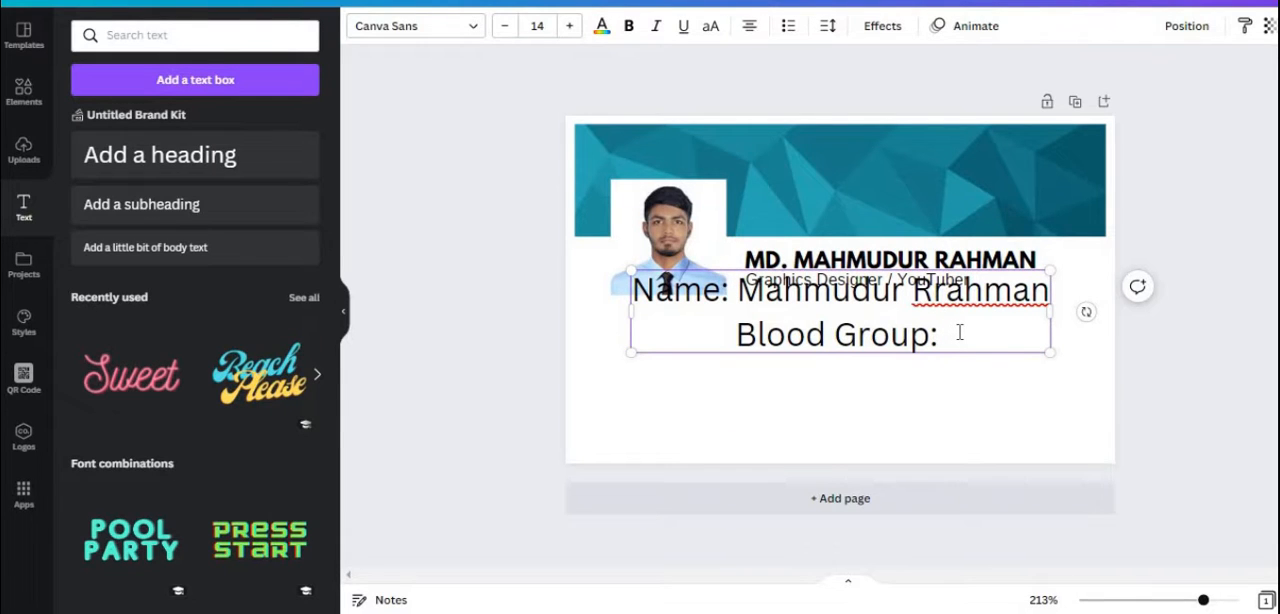
{"action": "type", "text": "+"}
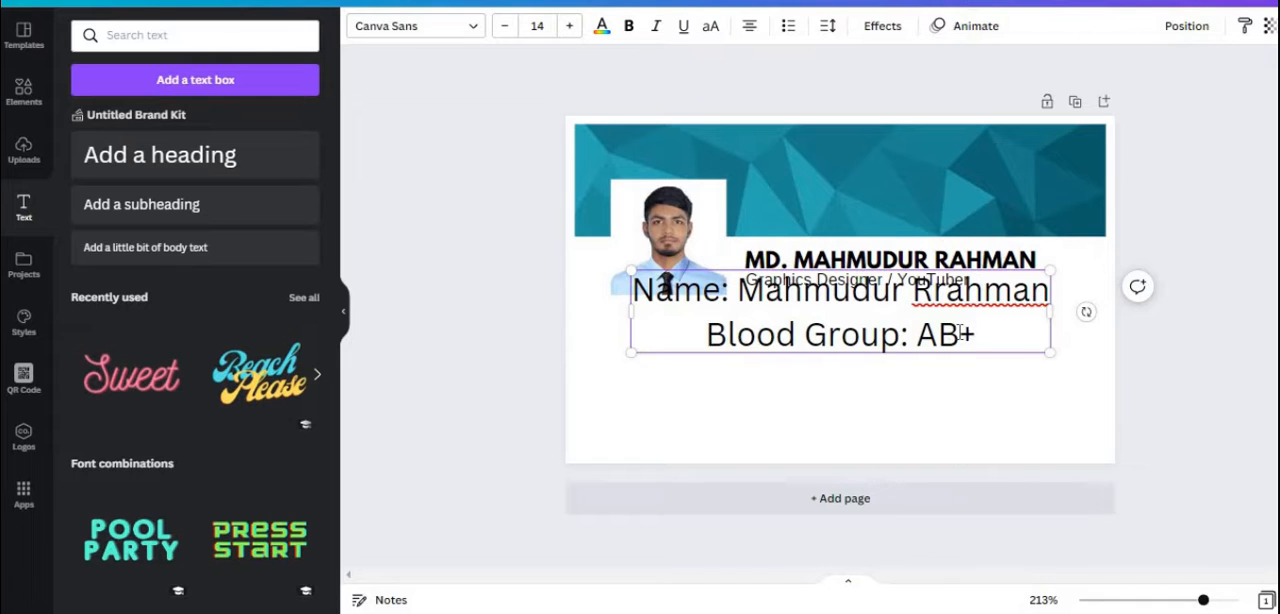
Add a "Mobile:" line below the blood group and enter the cardholder's phone number
{"action": "key", "text": "Return"}
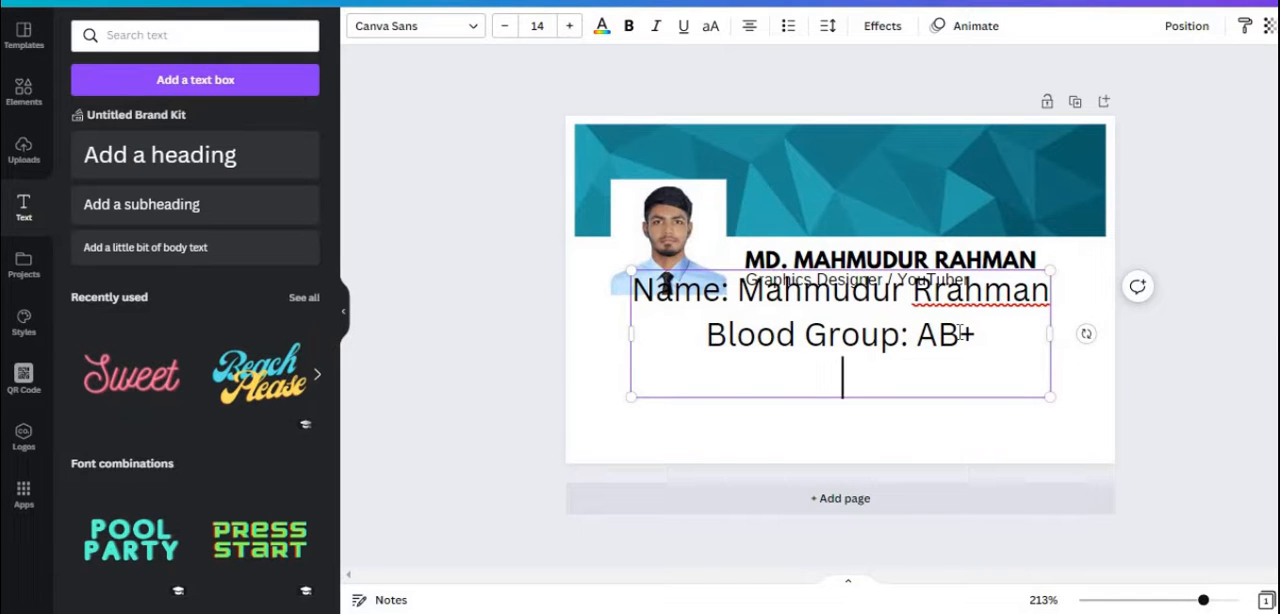
{"action": "type", "text": "Mobile"}
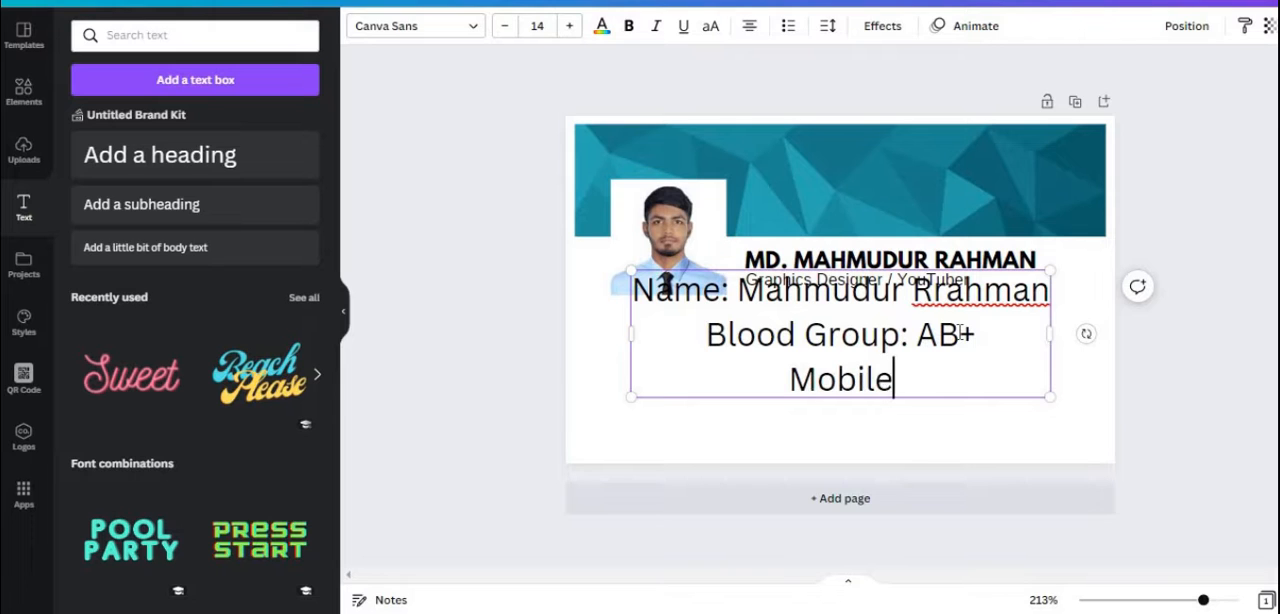
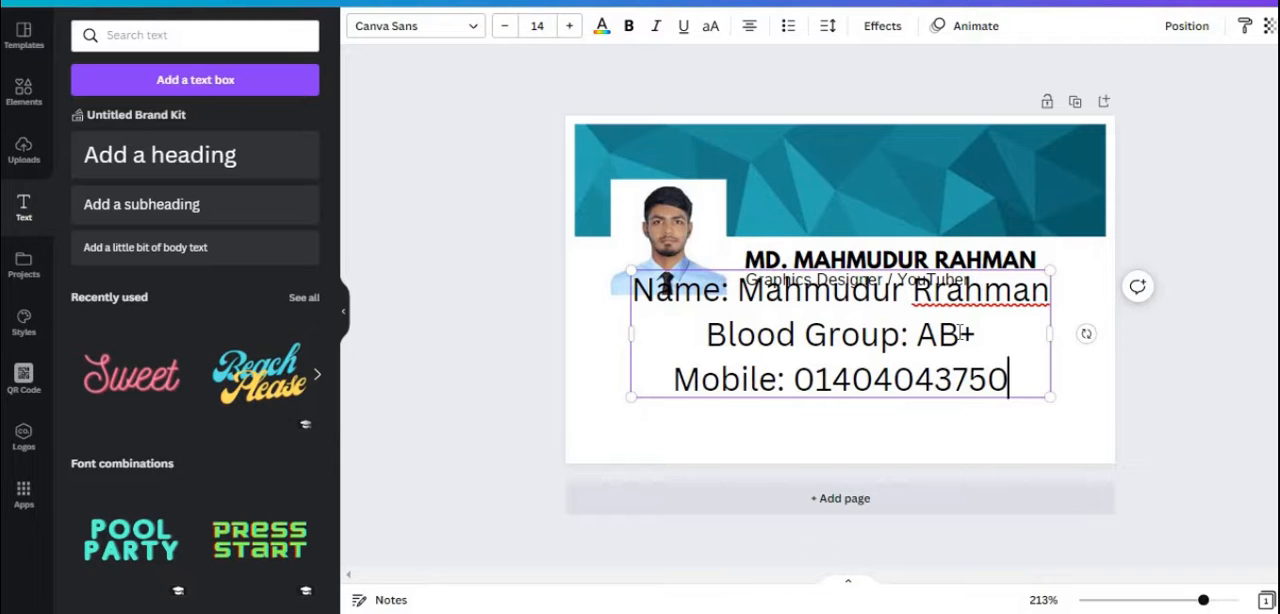
Start another line below the mobile number with the label "Date Of Birth:"
{"action": "key", "text": "Return"}
{"action": "type", "text": "Da"}
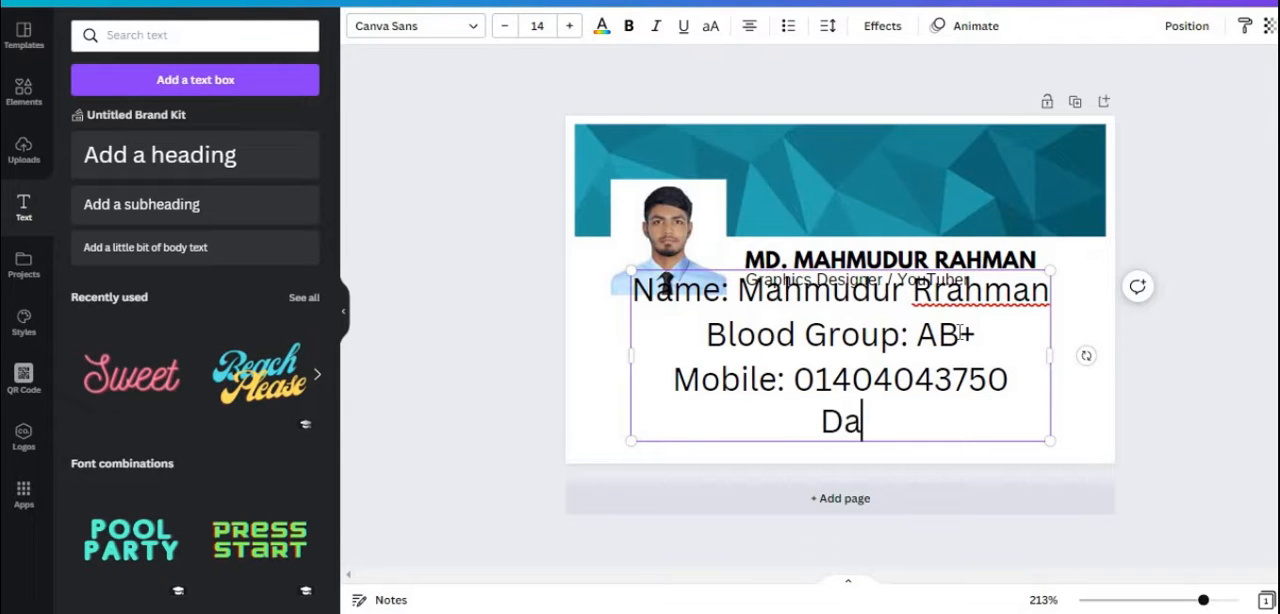
{"action": "type", "text": "te Of bird"}
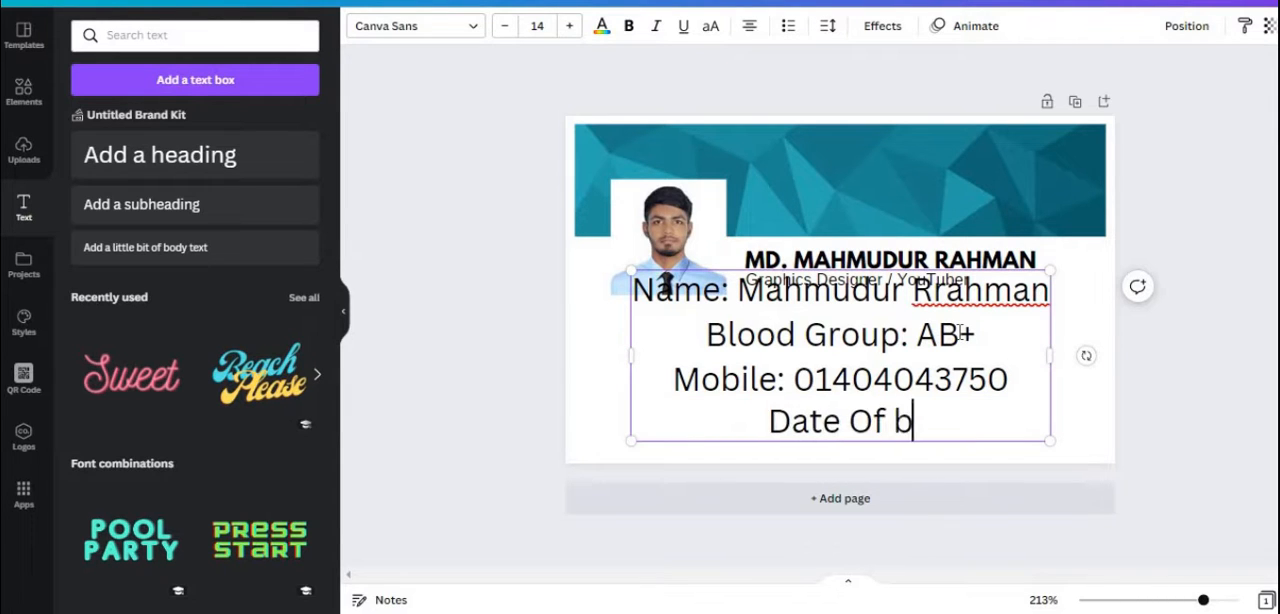
{"action": "key", "text": "BackSpace"}
{"action": "key", "text": "BackSpace"}
{"action": "key", "text": "BackSpace"}
{"action": "key", "text": "BackSpace"}
{"action": "key", "text": "BackSpace"}
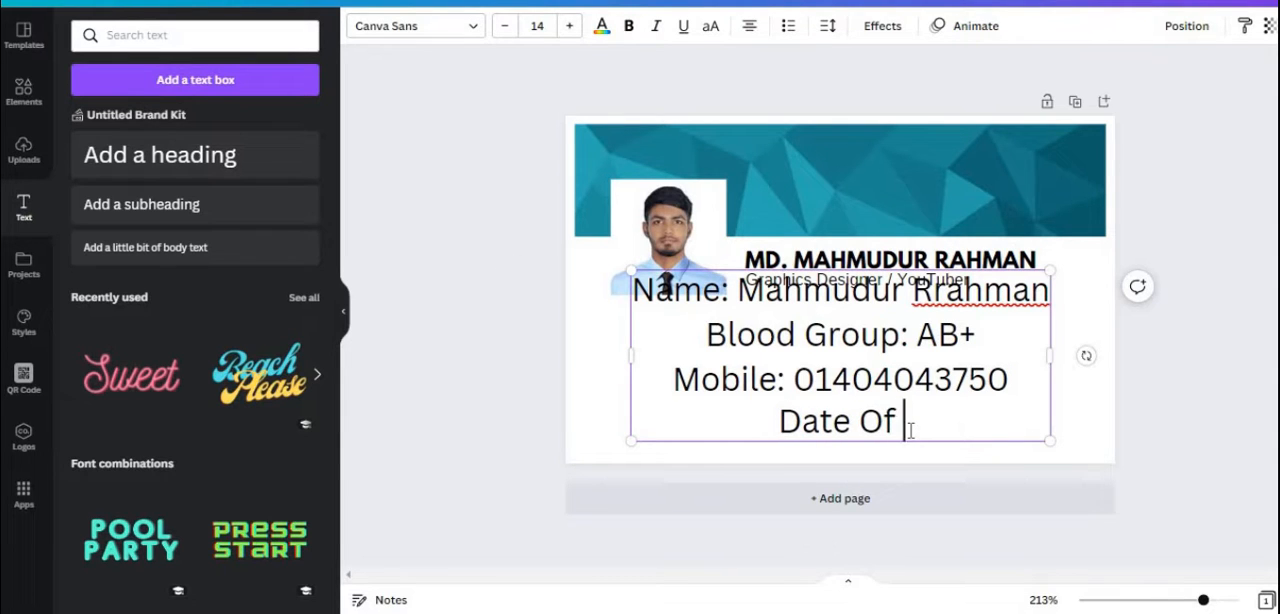
{"action": "type", "text": "Birth"}
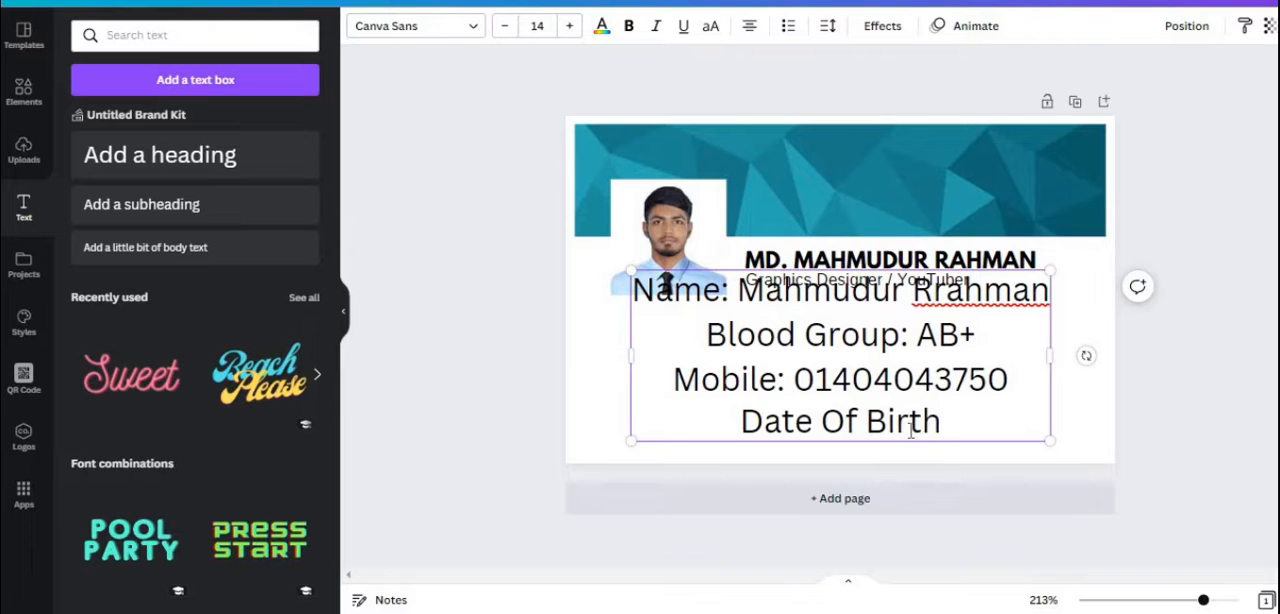
{"action": "key", "text": "BackSpace"}
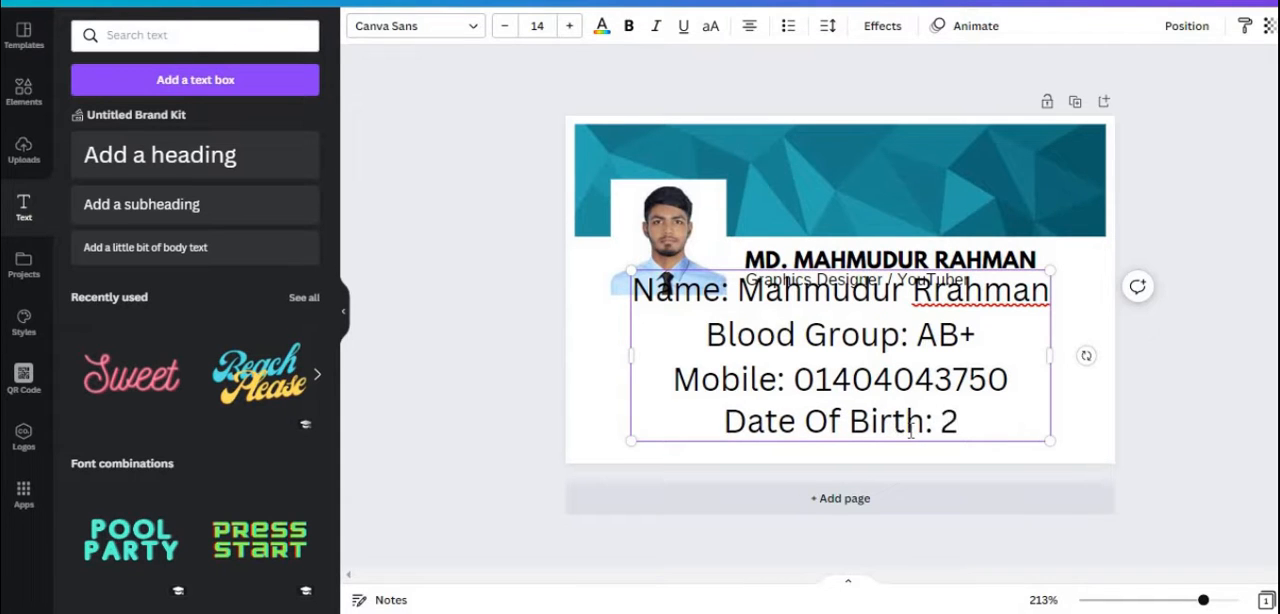
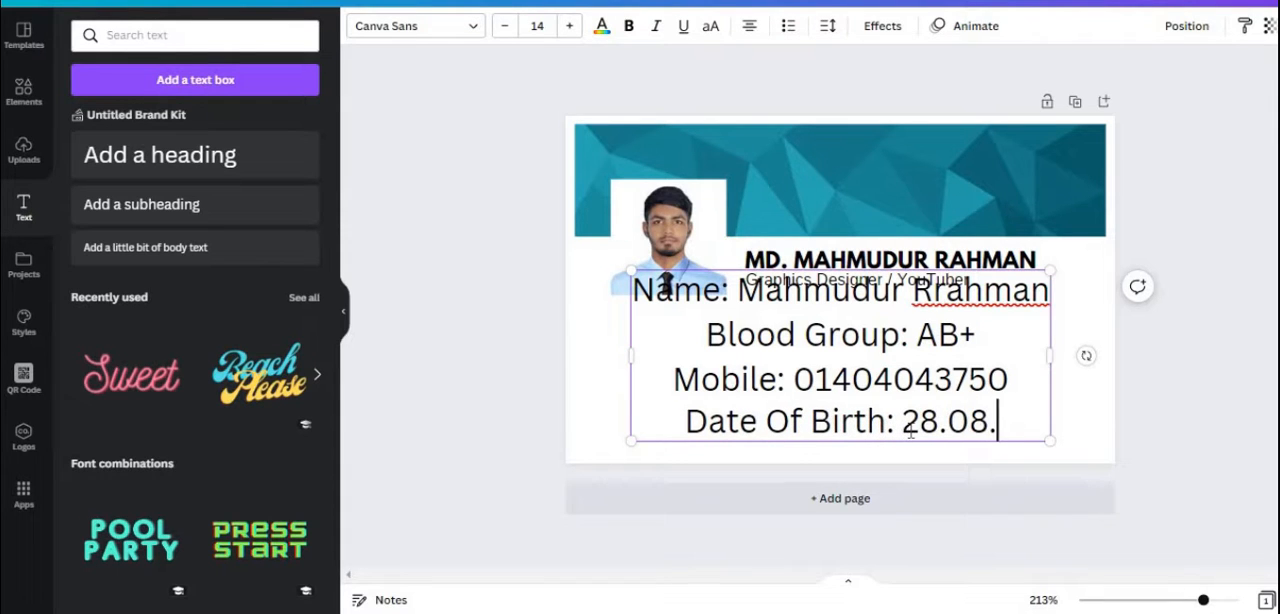
Enter the cardholder's date of birth after its label as day, month and year separated by slashes
{"action": "left_click_drag", "start_coordinate": [900, 432], "coordinate": [950, 430]}
{"action": "type", "text": "/08"}
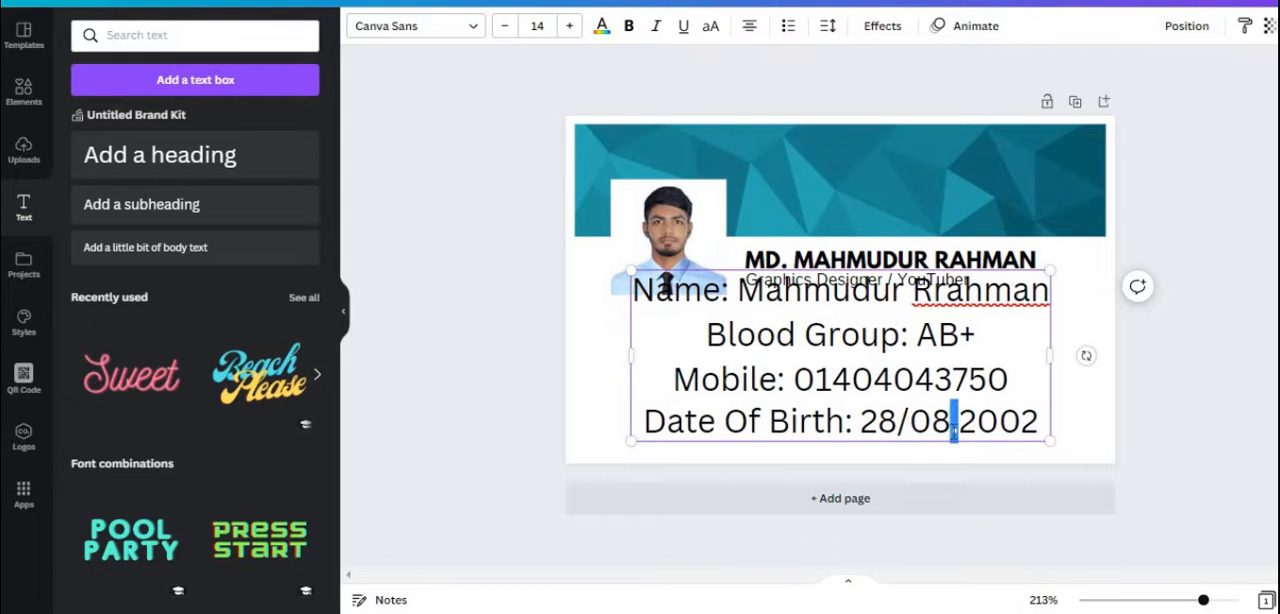
{"action": "type", "text": "/"}
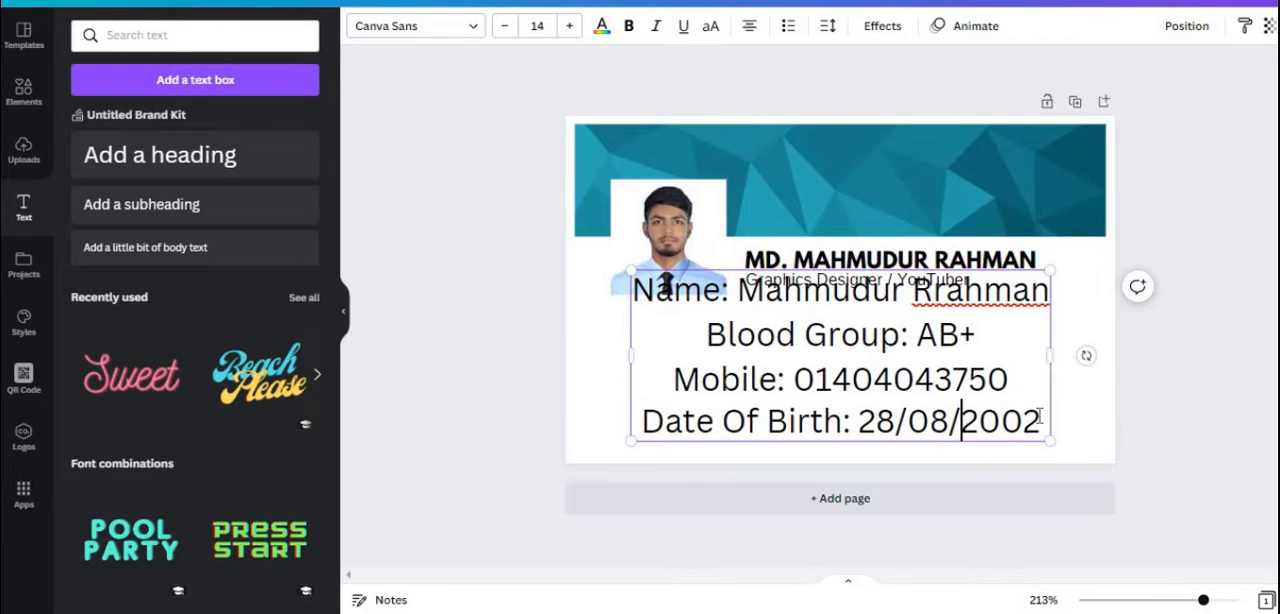
Start another line below the date of birth with the label "Gmail:"
{"action": "key", "text": "Return"}
{"action": "type", "text": "gami"}
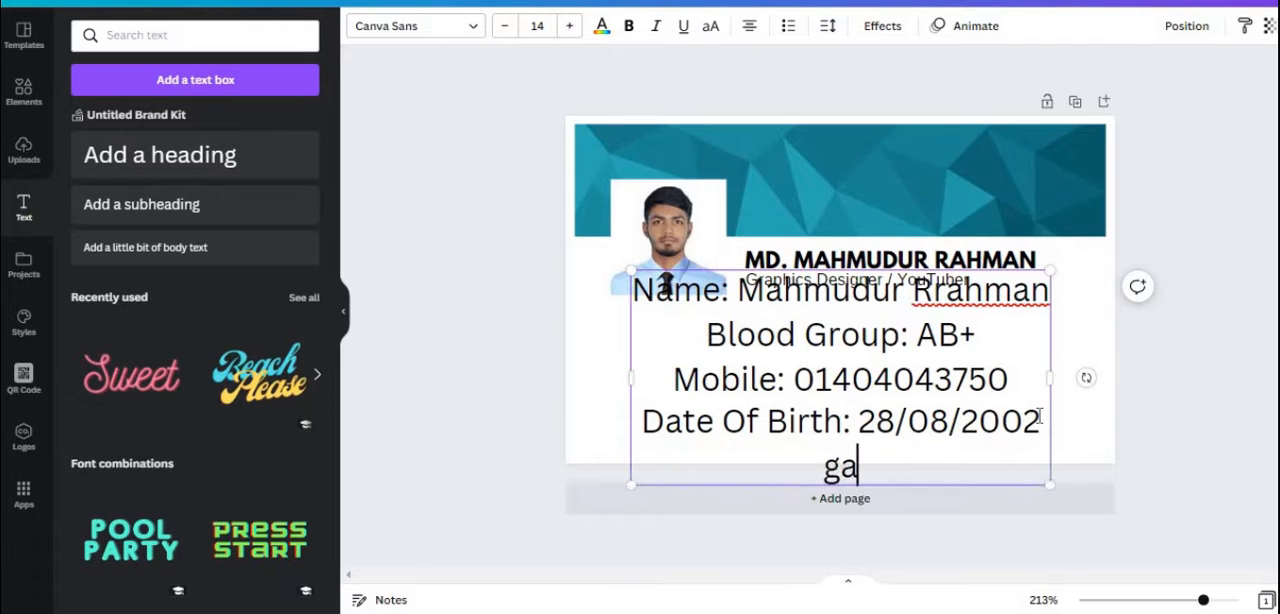
{"action": "key", "text": "BackSpace"}
{"action": "key", "text": "BackSpace"}
{"action": "key", "text": "BackSpace"}
{"action": "key", "text": "BackSpace"}
{"action": "type", "text": "G"}
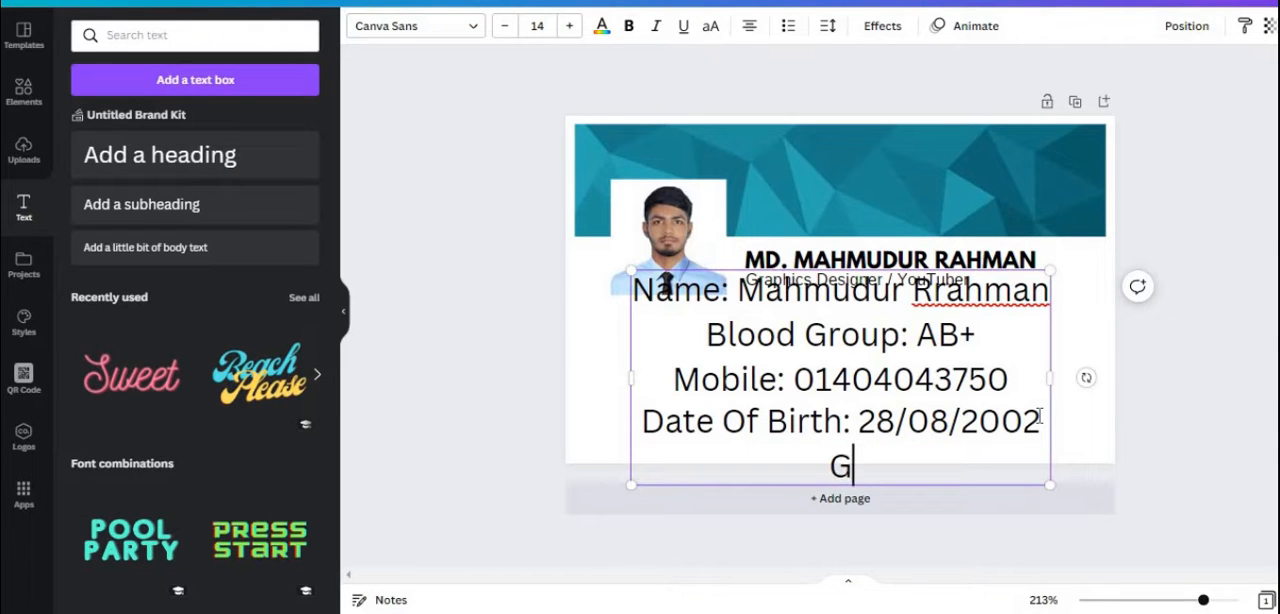
{"action": "type", "text": "l"}
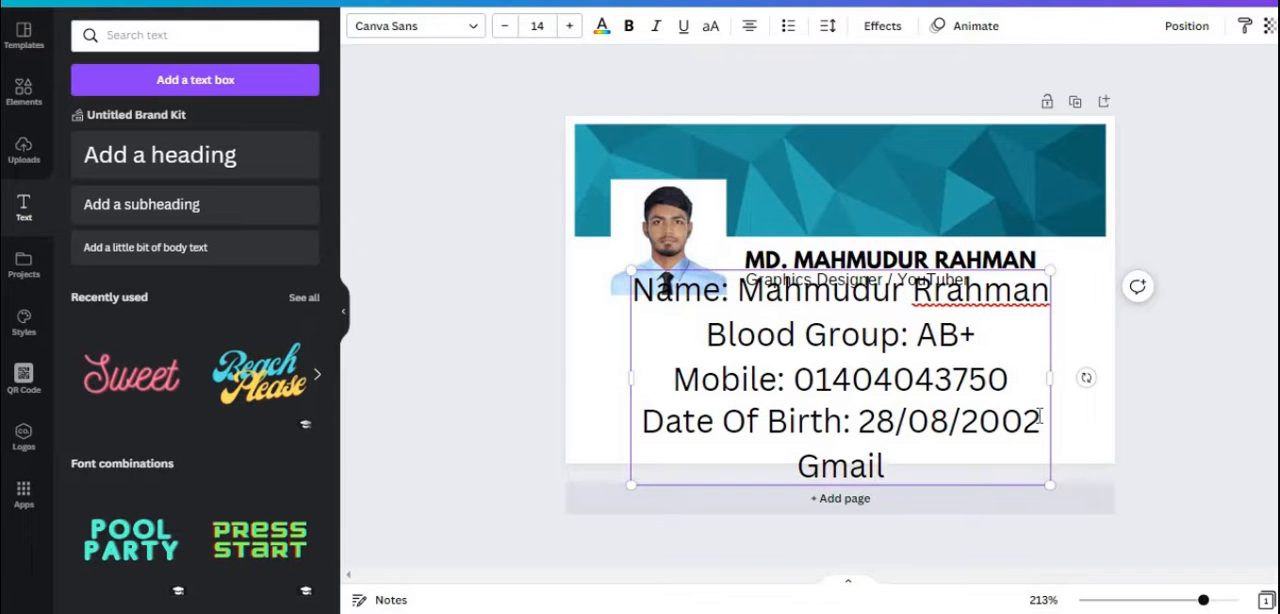
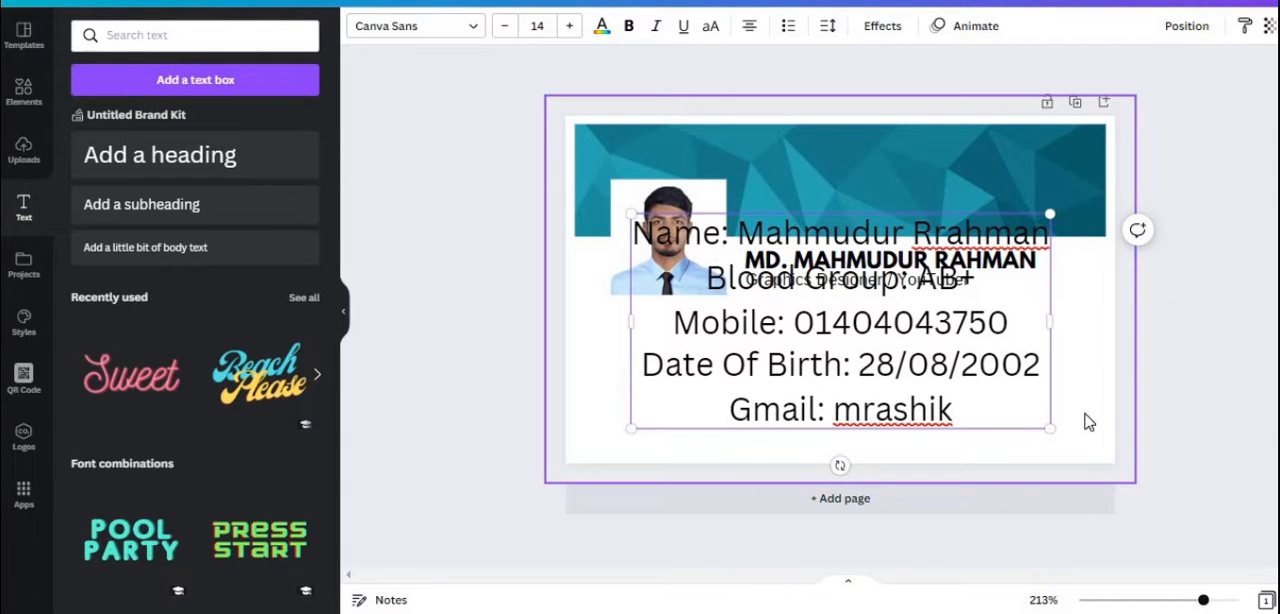
Enter the cardholder's e-mail address after the "Gmail:" label, masking two of its characters with asterisks
{"action": "type", "text": "8"}
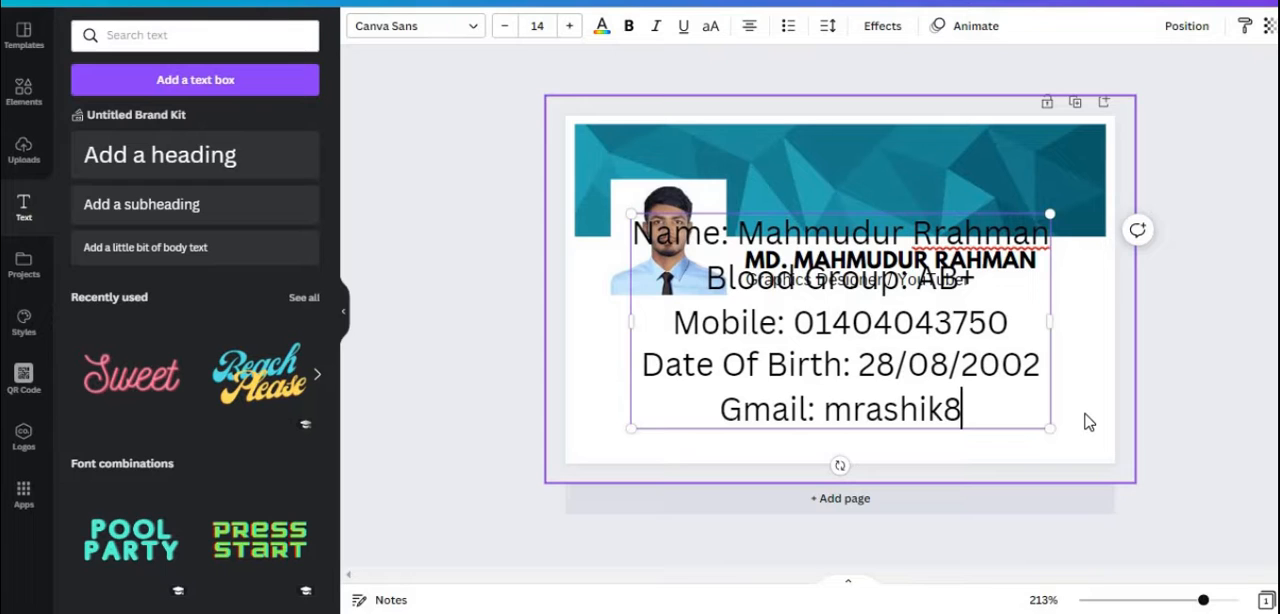
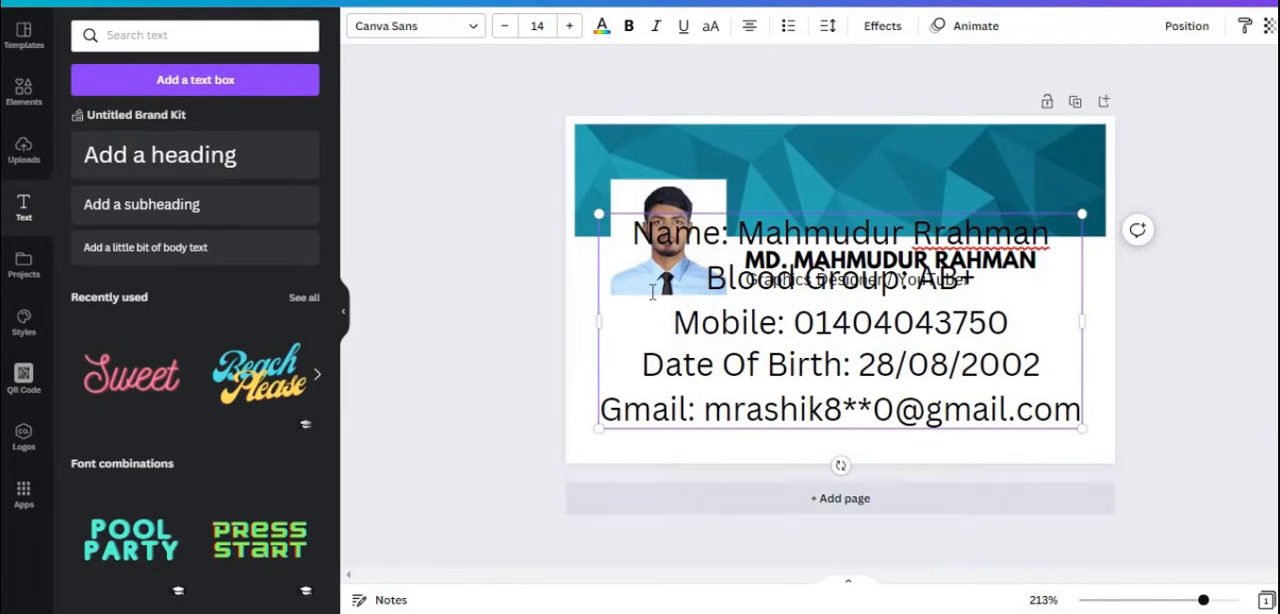
Left-align the whole details block, shrink its text to size 8.9 and place it below the portrait
{"action": "triple_click", "coordinate": [639, 275]}
{"action": "left_click_drag", "start_coordinate": [632, 234], "coordinate": [1078, 430]}
{"action": "left_click", "coordinate": [596, 222]}
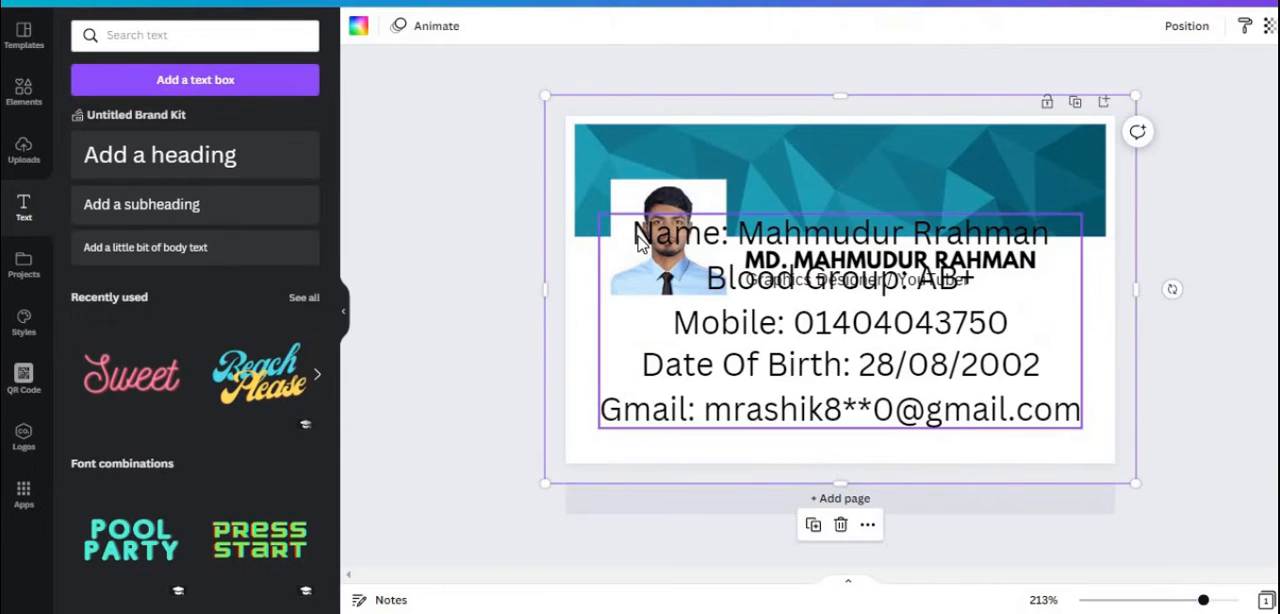
{"action": "left_click", "coordinate": [637, 233]}
{"action": "left_click_drag", "start_coordinate": [637, 233], "coordinate": [1068, 415]}
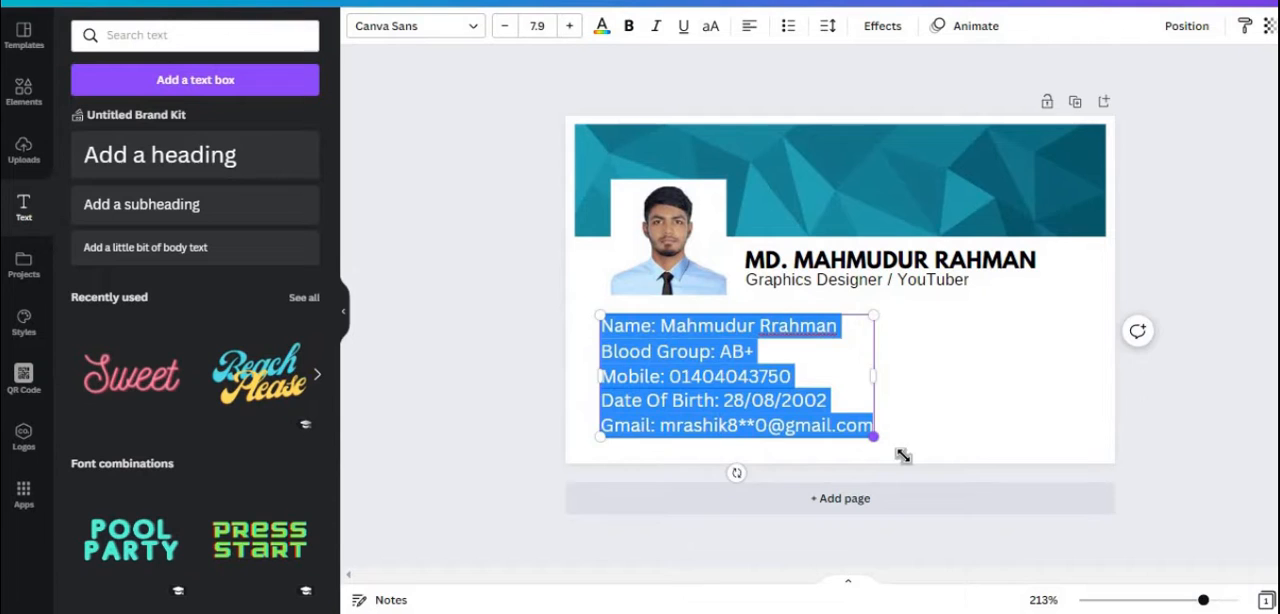
{"action": "left_click_drag", "start_coordinate": [903, 456], "coordinate": [910, 460]}
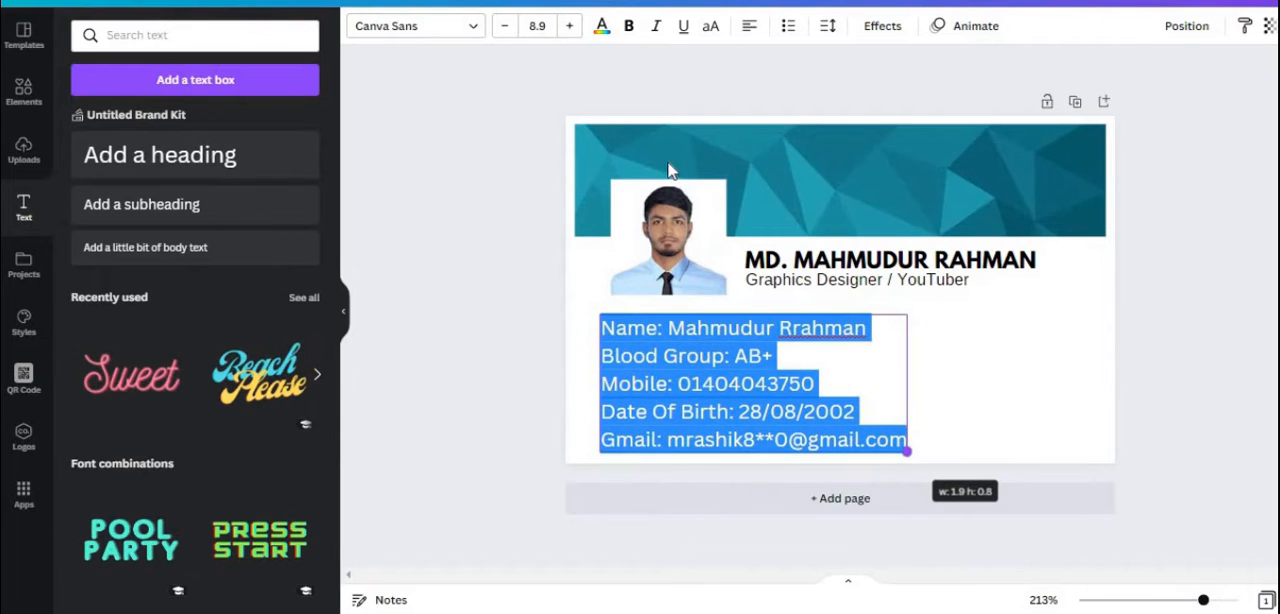
Set the details block in the Arimo font and enlarge its text to size 9.7
{"action": "left_click", "coordinate": [469, 30]}
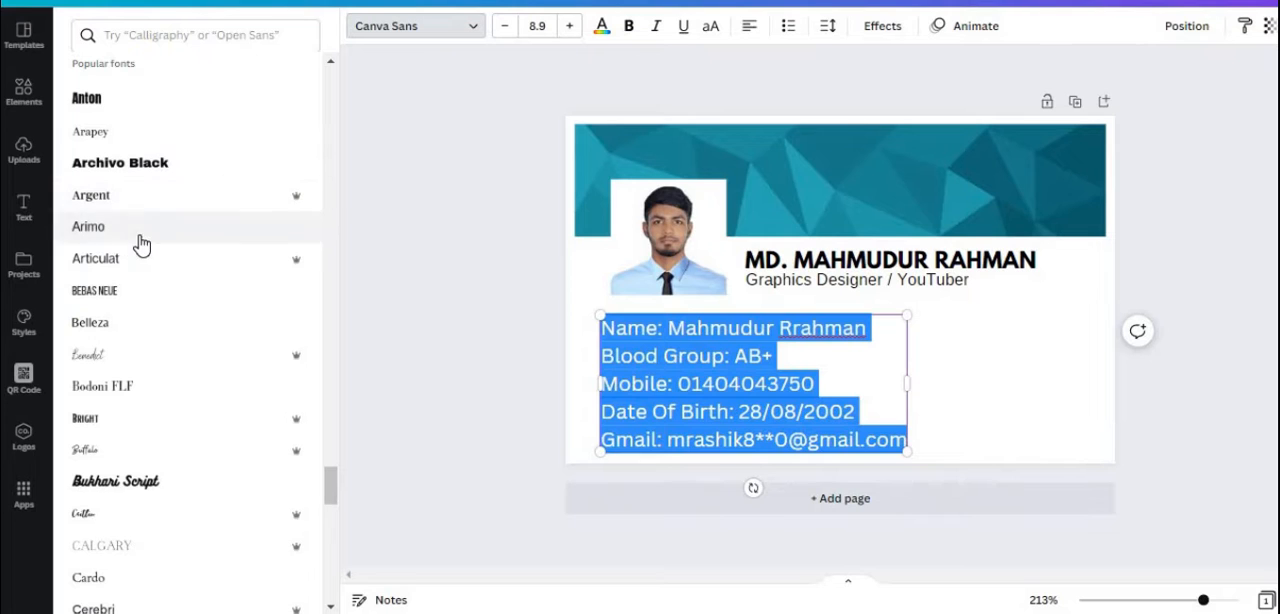
{"action": "left_click", "coordinate": [141, 245]}
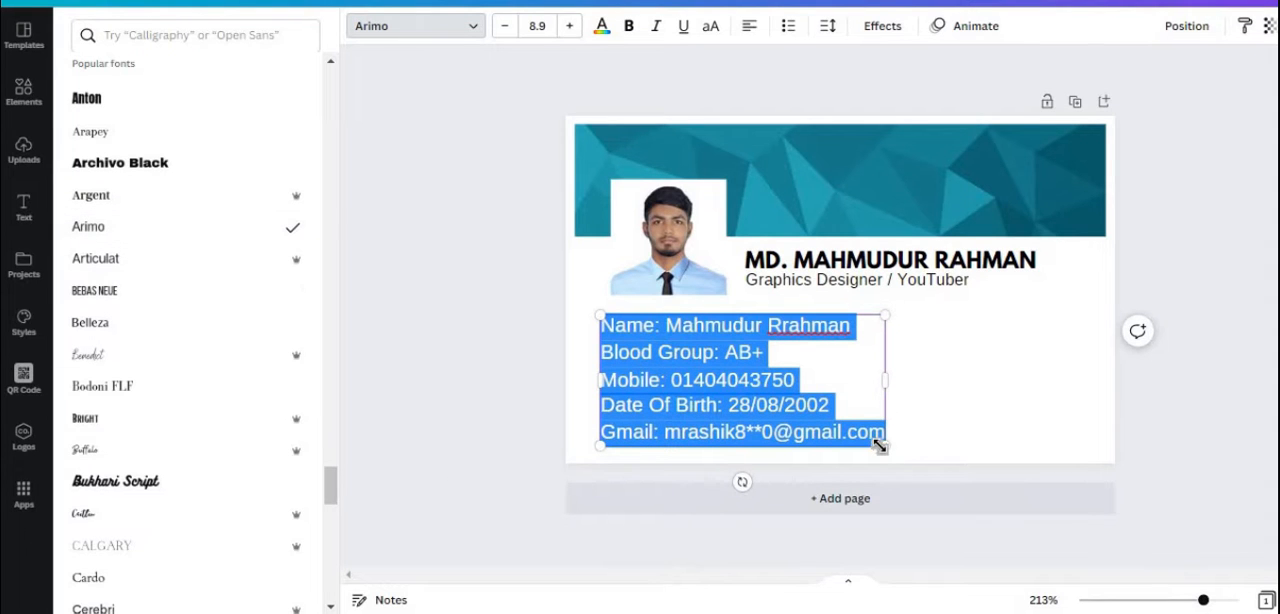
{"action": "left_click_drag", "start_coordinate": [897, 455], "coordinate": [848, 457]}
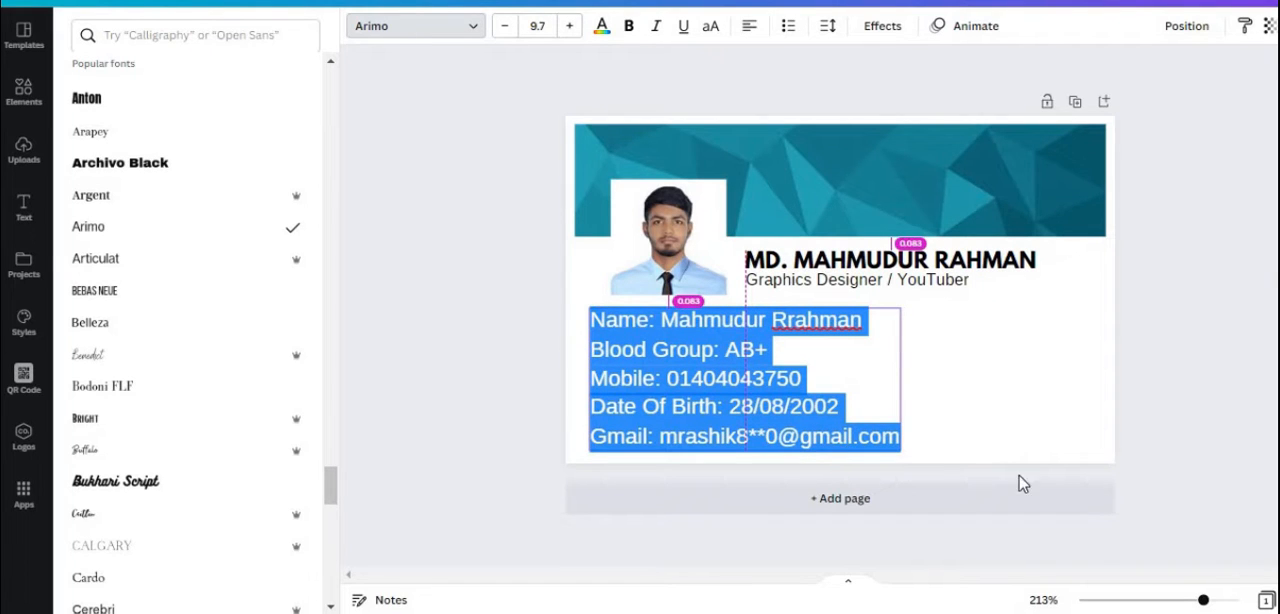
{"action": "left_click", "coordinate": [1217, 475]}
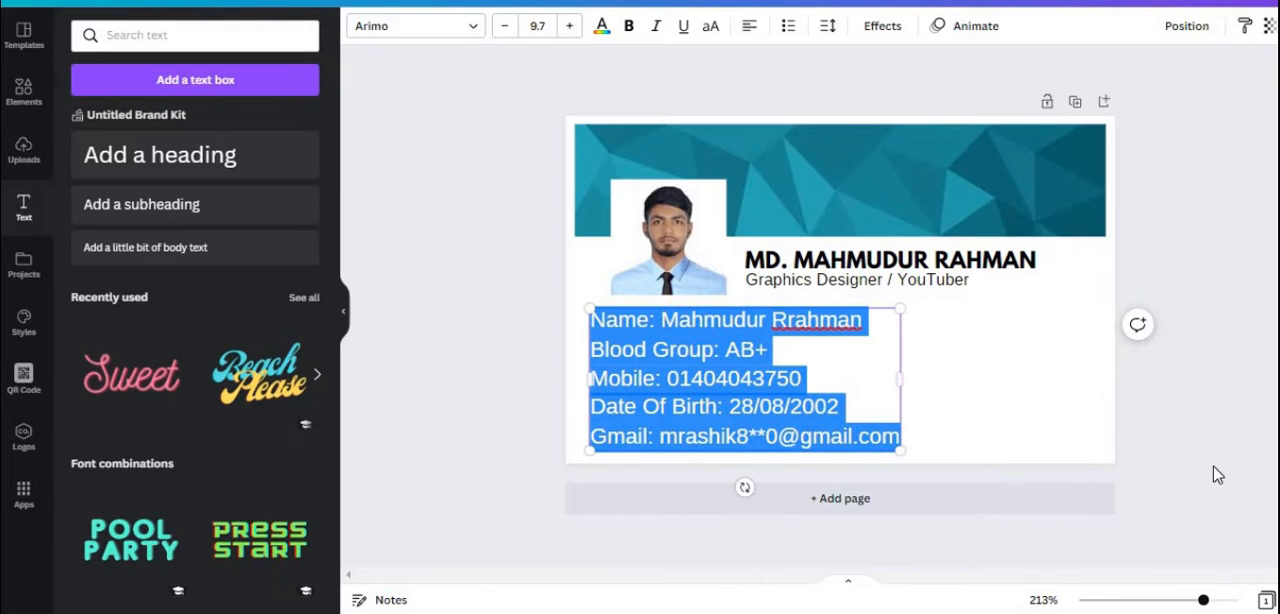
Copy all text of the details block and generate a QR code from it
{"action": "double_click", "coordinate": [814, 357]}
{"action": "right_click", "coordinate": [632, 385]}
{"action": "left_click", "coordinate": [674, 91]}
{"action": "left_click", "coordinate": [24, 378]}
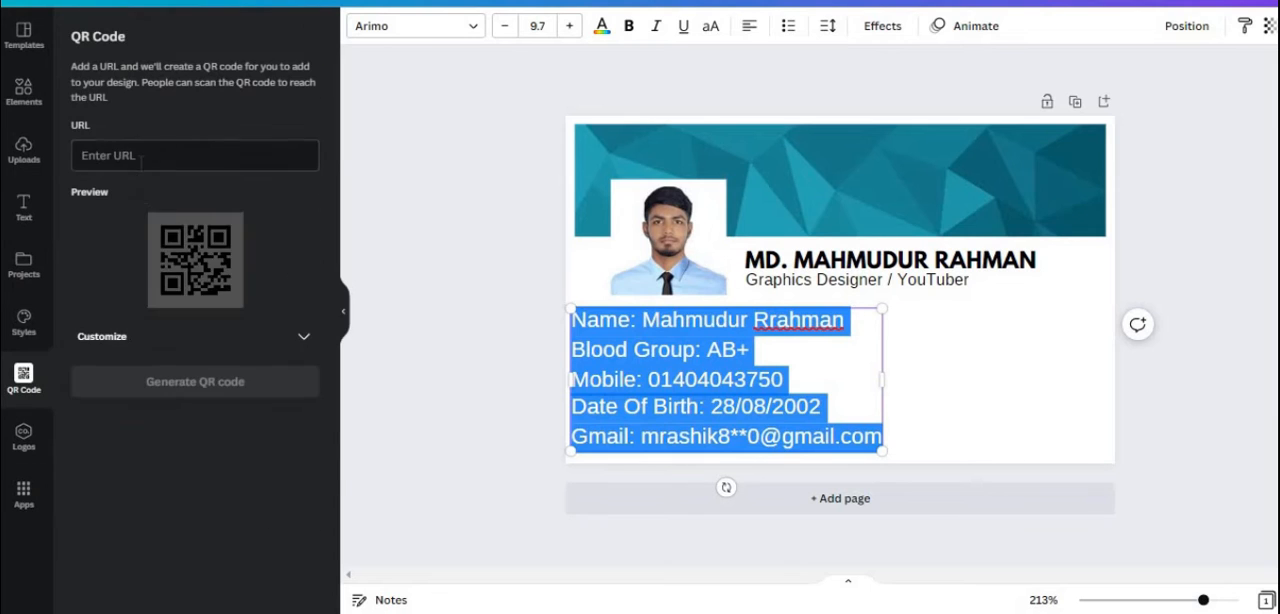
{"action": "right_click", "coordinate": [140, 156]}
{"action": "left_click", "coordinate": [166, 323]}
{"action": "left_click", "coordinate": [209, 386]}
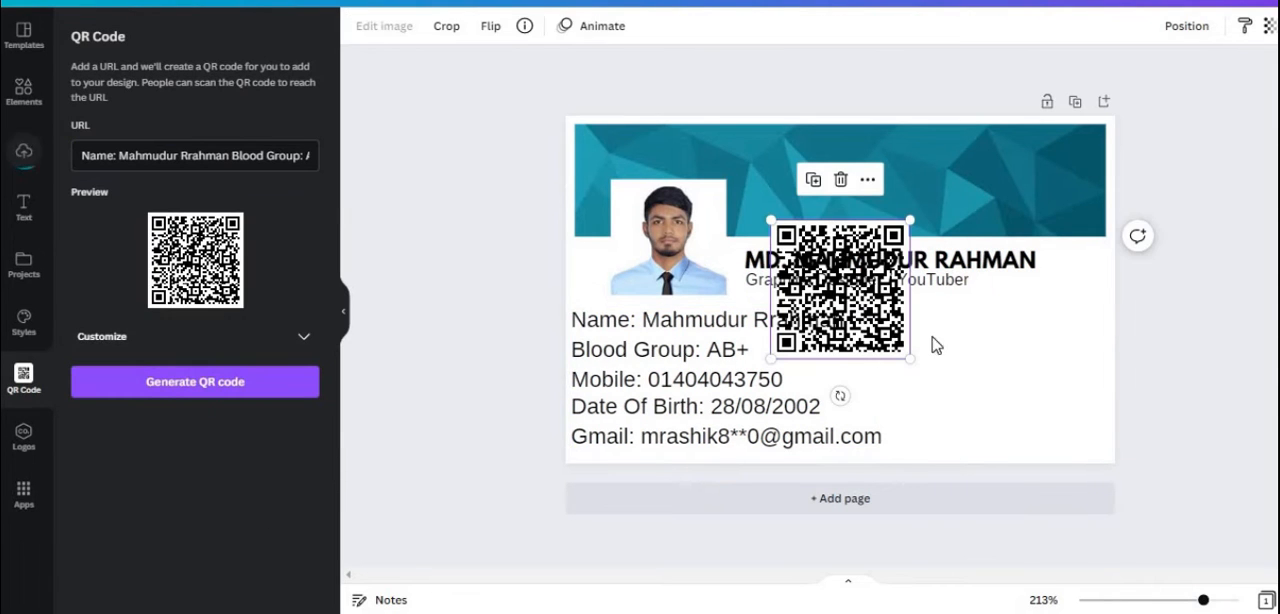
Shrink the QR code and place it in the empty area to the right of the details block
{"action": "left_click_drag", "start_coordinate": [837, 391], "coordinate": [986, 474]}
{"action": "left_click_drag", "start_coordinate": [921, 296], "coordinate": [1025, 353]}
{"action": "left_click_drag", "start_coordinate": [988, 394], "coordinate": [979, 404]}
{"action": "mouse_move", "coordinate": [1018, 361]}
{"action": "left_mouse_down"}
{"action": "mouse_move", "coordinate": [1055, 360]}
{"action": "mouse_move", "coordinate": [1036, 365]}
{"action": "left_mouse_up"}
{"action": "double_click", "coordinate": [1051, 369]}
{"action": "left_click", "coordinate": [1180, 398]}
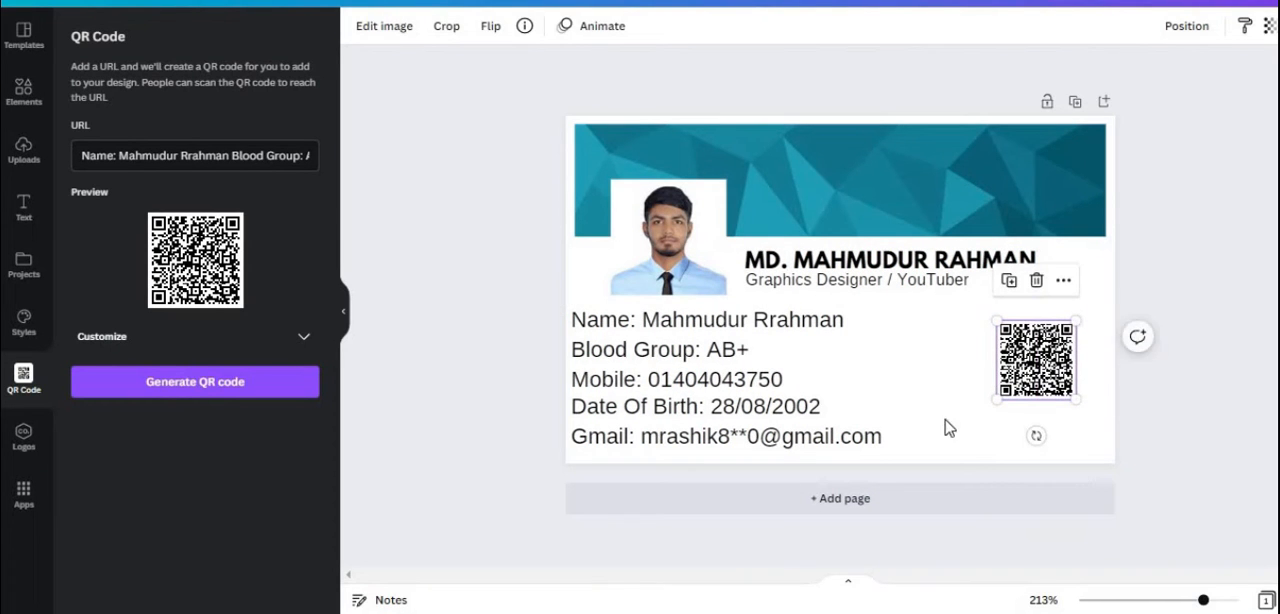
Tighten the line spacing of the details block, enlarge its text to size 10.3 and reposition it below the portrait
{"action": "left_click_drag", "start_coordinate": [698, 394], "coordinate": [715, 393]}
{"action": "left_click", "coordinate": [828, 26]}
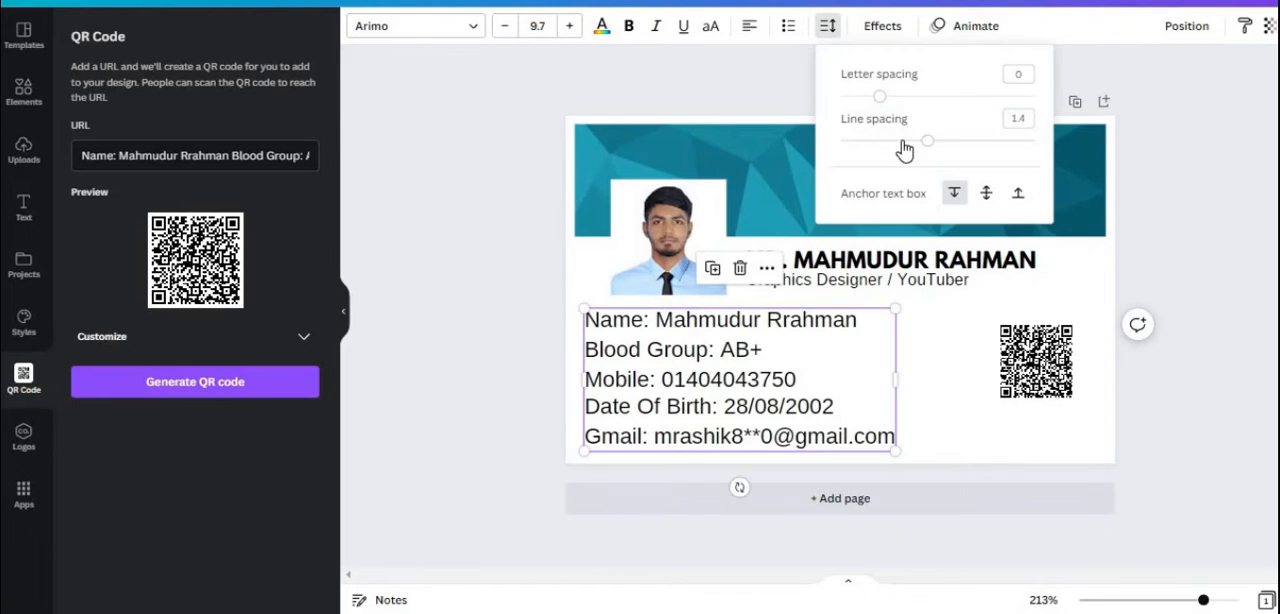
{"action": "left_click", "coordinate": [903, 141]}
{"action": "left_click_drag", "start_coordinate": [894, 429], "coordinate": [913, 436]}
{"action": "left_click_drag", "start_coordinate": [666, 372], "coordinate": [732, 397]}
{"action": "key", "text": "Escape"}
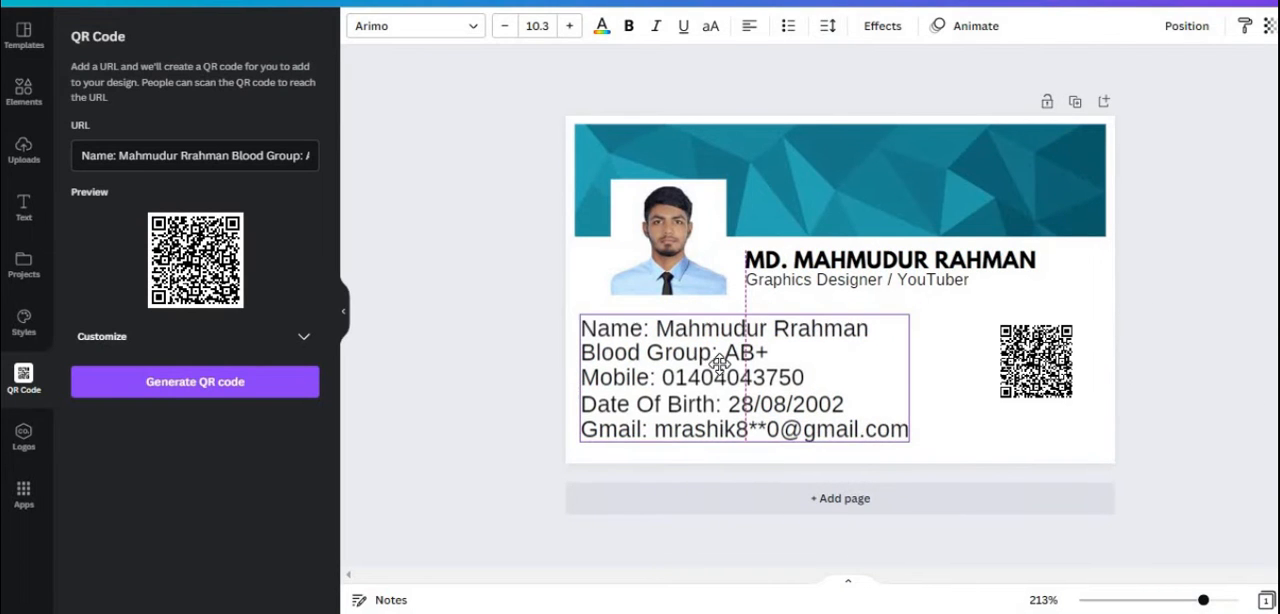
Adjust the crop of the portrait photo by shifting the picture within its frame
{"action": "double_click", "coordinate": [664, 270]}
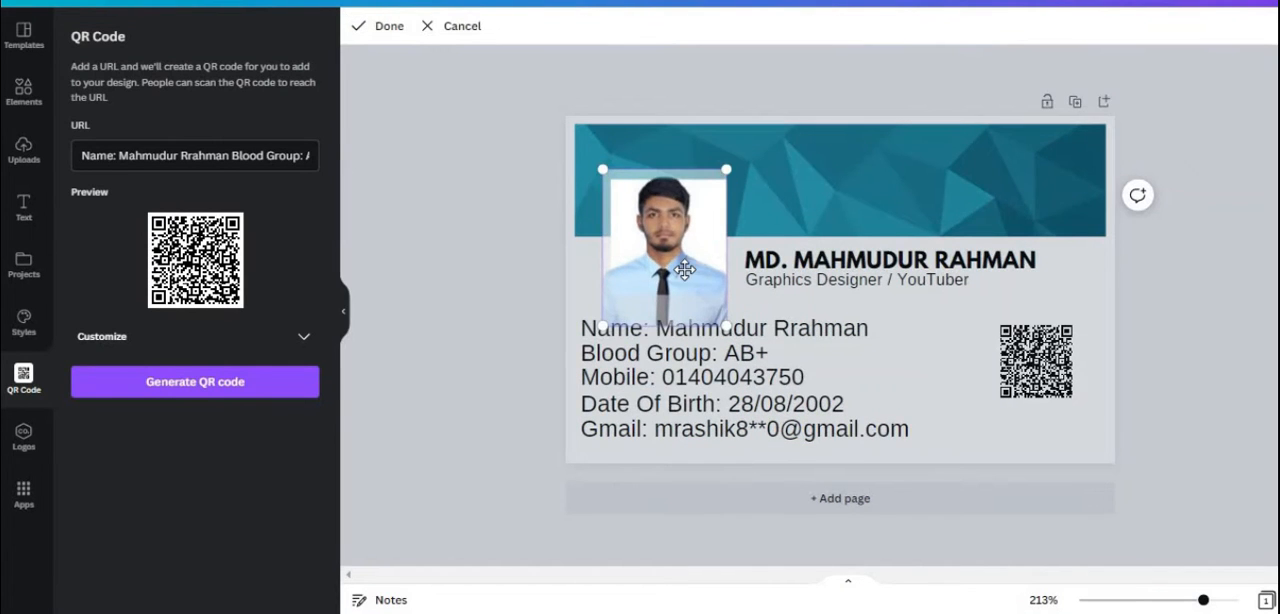
{"action": "left_click_drag", "start_coordinate": [684, 270], "coordinate": [651, 263]}
{"action": "left_click", "coordinate": [1246, 458]}
Fine-tune the size and position of the large name, the job title and the portrait
{"action": "left_click_drag", "start_coordinate": [795, 284], "coordinate": [797, 288]}
{"action": "left_click", "coordinate": [749, 258]}
{"action": "left_click_drag", "start_coordinate": [737, 255], "coordinate": [724, 243]}
{"action": "left_click_drag", "start_coordinate": [808, 270], "coordinate": [827, 285]}
{"action": "left_click", "coordinate": [490, 256]}
Add a heading text containing the cardholder's short name for use as a signature
{"action": "left_click", "coordinate": [23, 213]}
{"action": "left_click", "coordinate": [177, 160]}
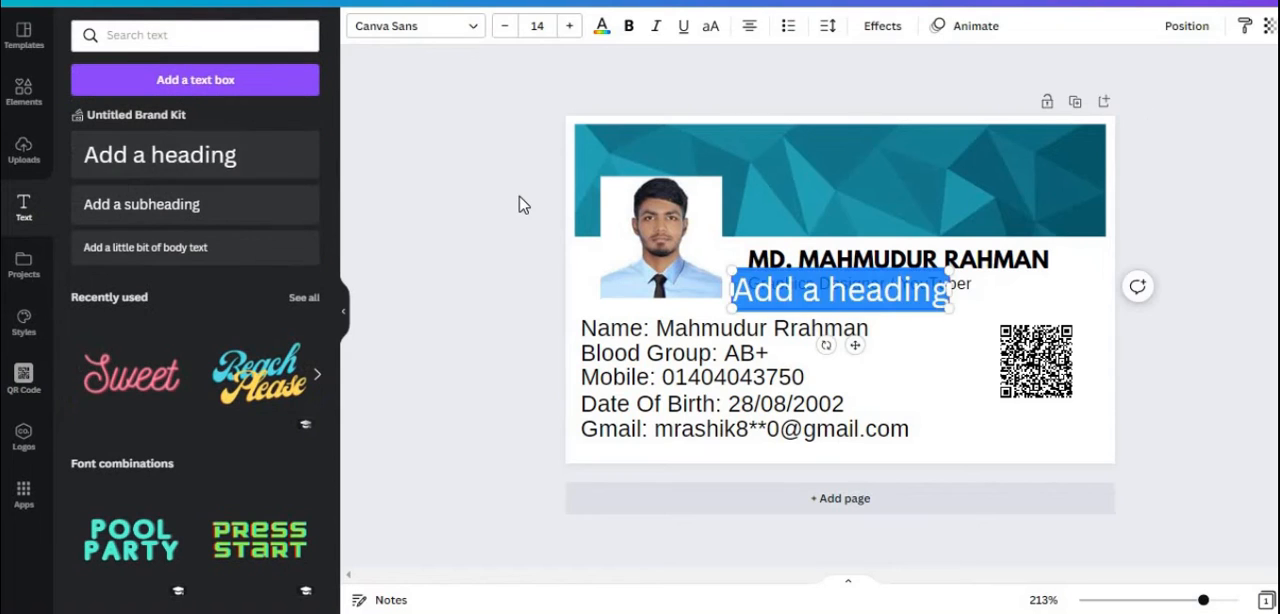
{"action": "type", "text": "mah"}
{"action": "key", "text": "BackSpace"}
{"action": "key", "text": "BackSpace"}
{"action": "key", "text": "BackSpace"}
{"action": "type", "text": "Mahmudu"}
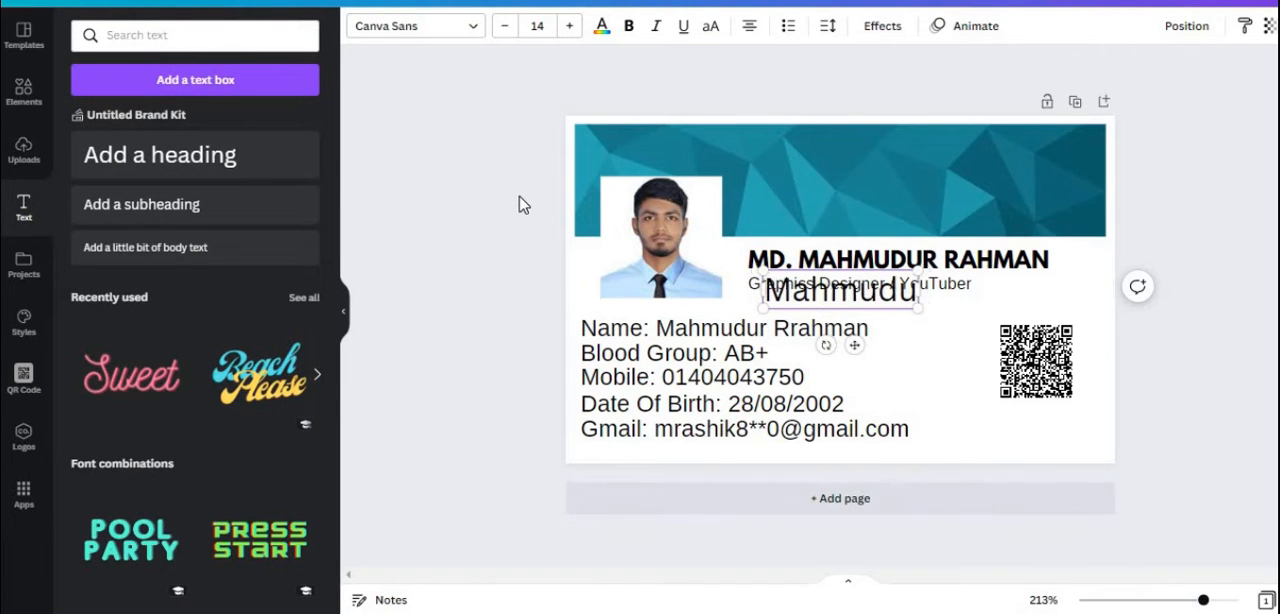
{"action": "key", "text": "BackSpace"}
Search the fonts for "sign" and apply the Signature font to the short name
{"action": "left_click", "coordinate": [415, 25]}
{"action": "left_click", "coordinate": [142, 34]}
{"action": "type", "text": "seg"}
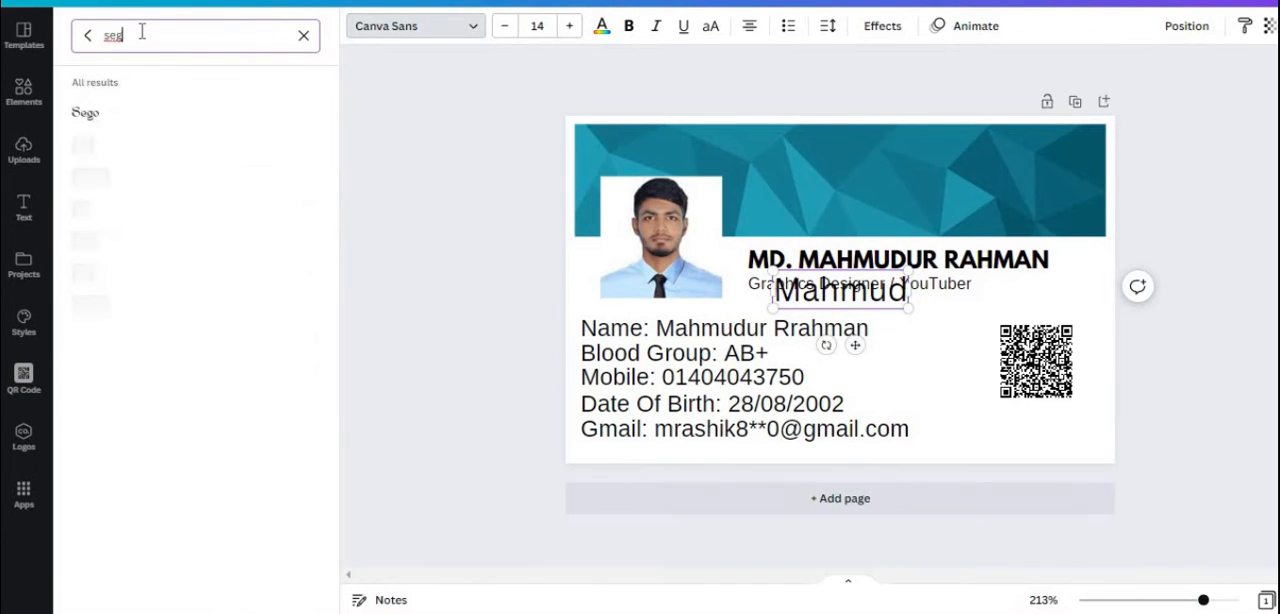
{"action": "key", "text": "BackSpace"}
{"action": "key", "text": "BackSpace"}
{"action": "type", "text": "ign"}
{"action": "left_click", "coordinate": [87, 113]}
Place the signature below the QR code and align the two with each other
{"action": "left_click_drag", "start_coordinate": [855, 345], "coordinate": [1024, 507]}
{"action": "left_click", "coordinate": [1190, 440]}
{"action": "mouse_move", "coordinate": [1071, 441]}
{"action": "left_mouse_down"}
{"action": "mouse_move", "coordinate": [1093, 441]}
{"action": "mouse_move", "coordinate": [1028, 432]}
{"action": "left_mouse_up"}
{"action": "left_click", "coordinate": [1060, 385]}
{"action": "left_click_drag", "start_coordinate": [1072, 398], "coordinate": [1066, 392]}
{"action": "left_click", "coordinate": [1080, 428]}
{"action": "mouse_move", "coordinate": [1074, 431]}
{"action": "left_mouse_down"}
{"action": "mouse_move", "coordinate": [1091, 427]}
{"action": "mouse_move", "coordinate": [1027, 438]}
{"action": "left_mouse_up"}
{"action": "left_click", "coordinate": [1180, 480]}
{"action": "left_click", "coordinate": [1026, 440]}
{"action": "left_click", "coordinate": [1206, 481]}
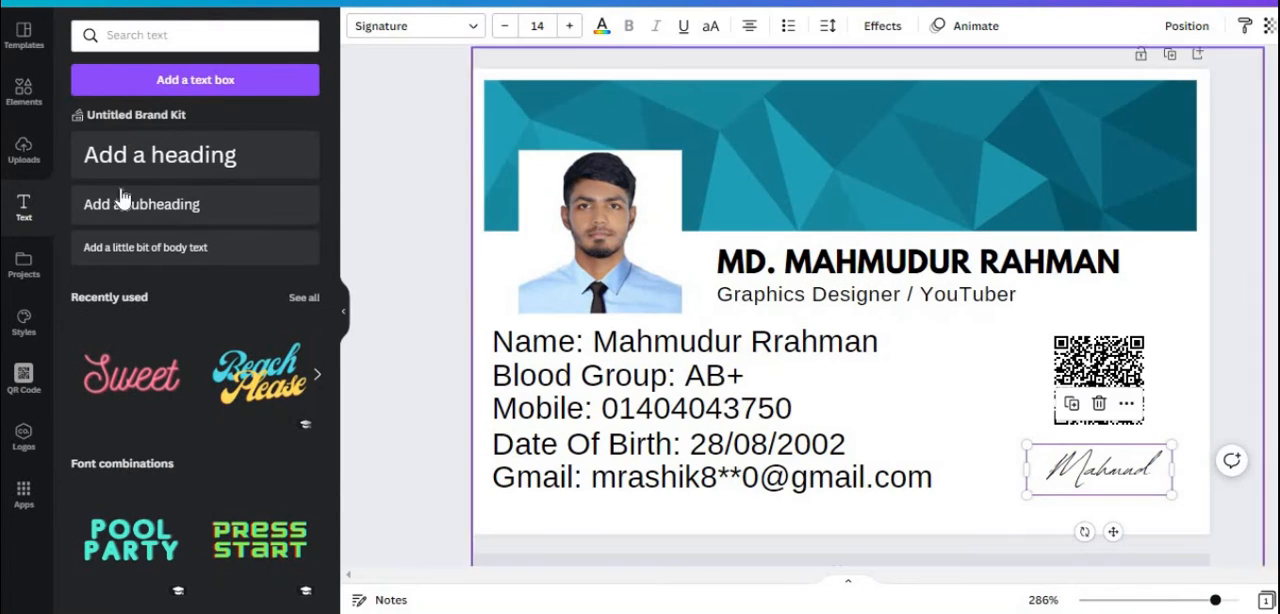
Add the heading "TB TECH BONGO 86" and set it in the Bebas Neue font
{"action": "left_click", "coordinate": [272, 171]}
{"action": "type", "text": "TB TECH BONGO 86"}
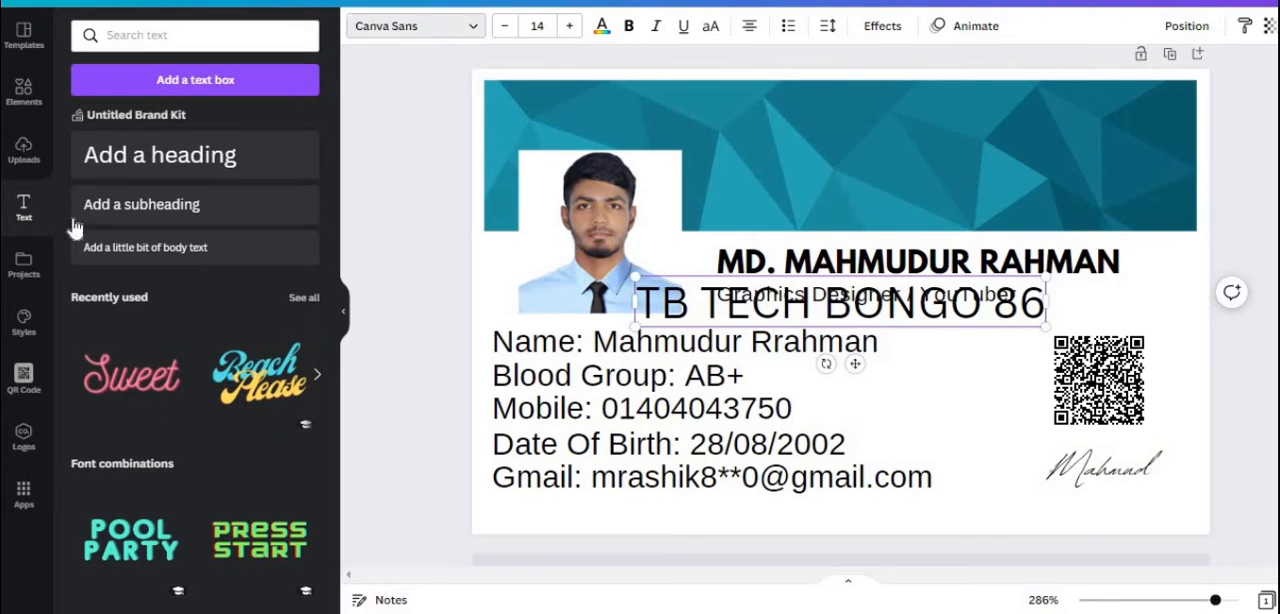
{"action": "left_click", "coordinate": [415, 26]}
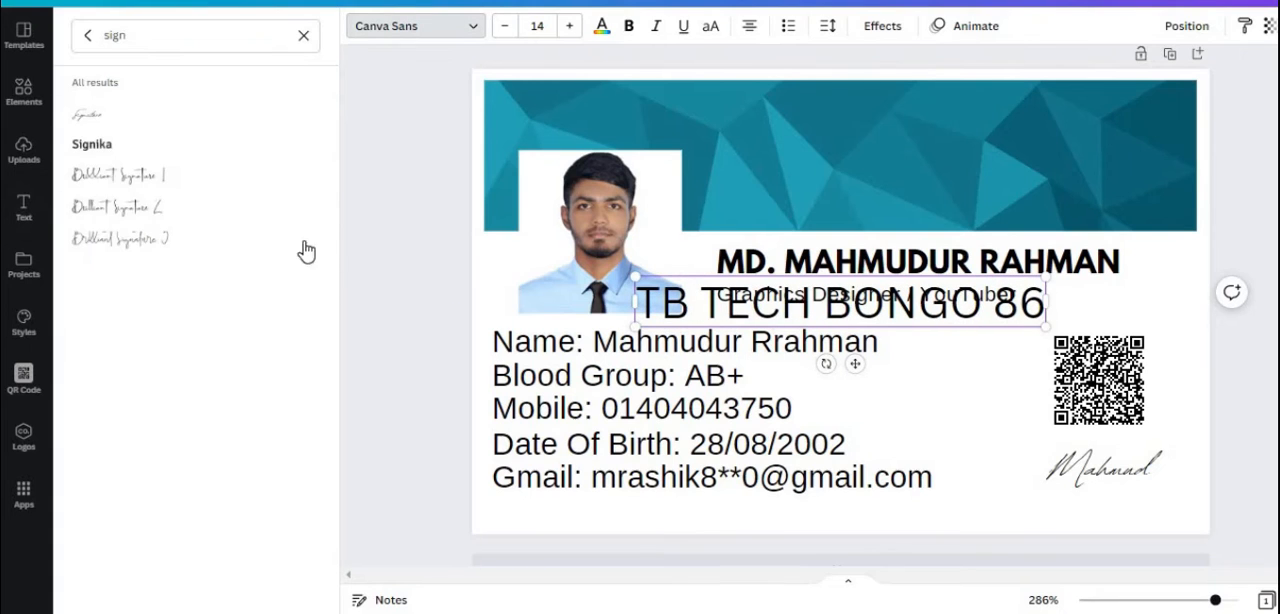
{"action": "left_click", "coordinate": [90, 39]}
{"action": "left_click", "coordinate": [143, 167]}
{"action": "left_click", "coordinate": [128, 483]}
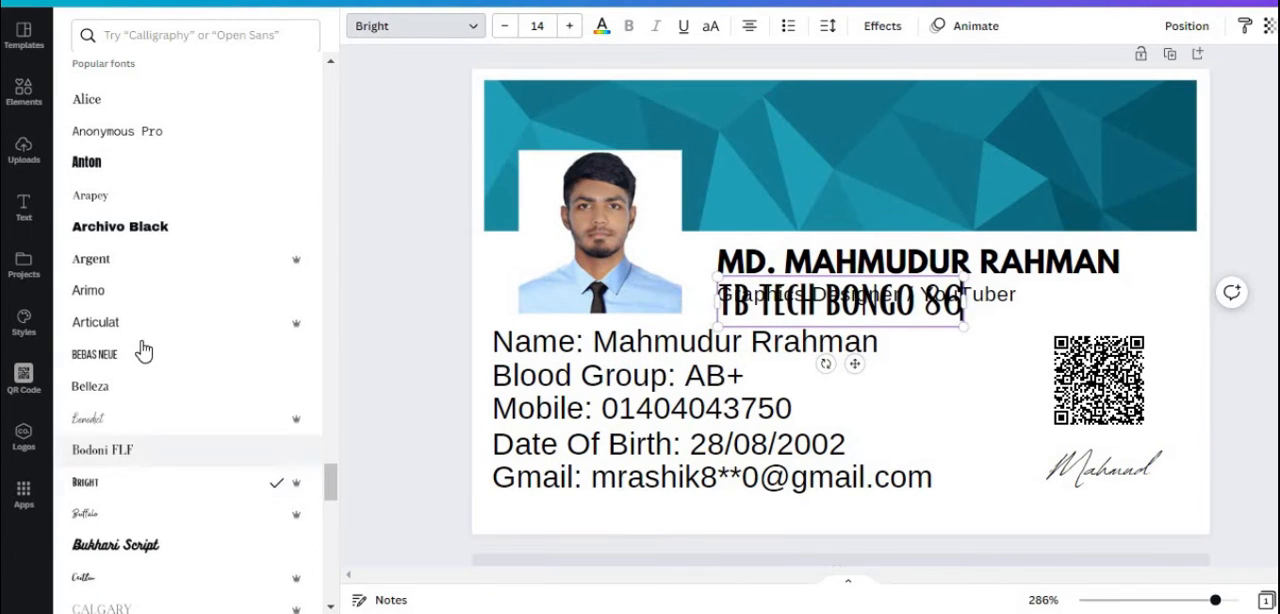
{"action": "left_click", "coordinate": [143, 354]}
{"action": "left_click", "coordinate": [88, 290]}
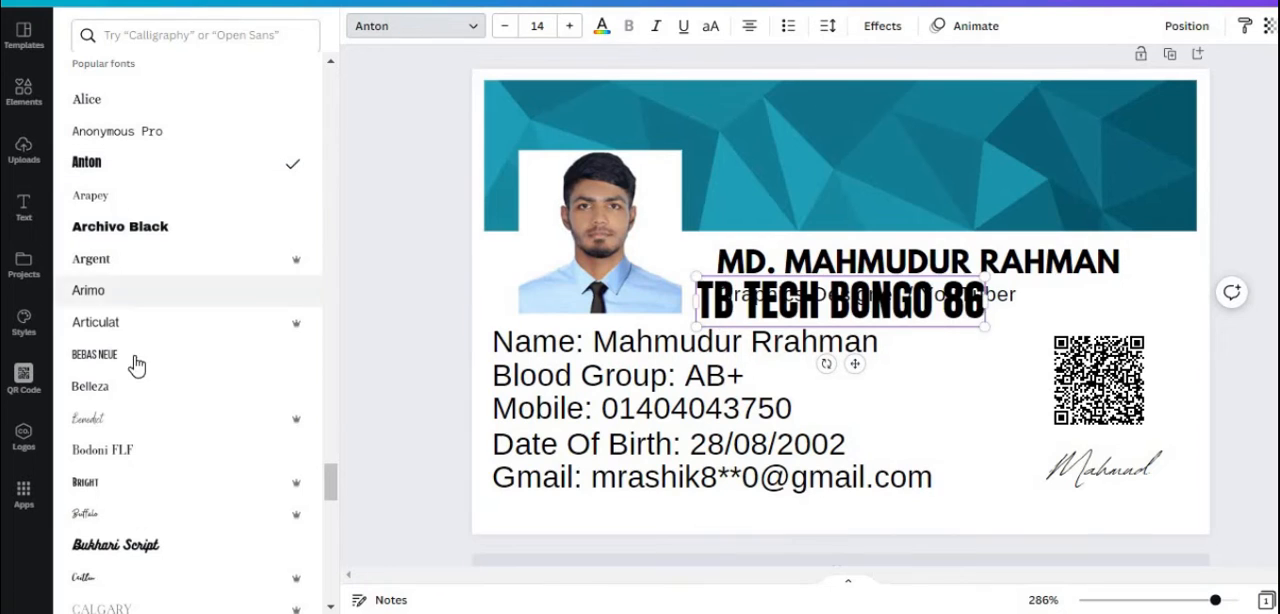
{"action": "left_click", "coordinate": [134, 356]}
Move the "TB TECH BONGO 86" heading onto the teal banner, enlarge it to size 22 and colour it white
{"action": "left_click_drag", "start_coordinate": [933, 330], "coordinate": [969, 207]}
{"action": "left_click_drag", "start_coordinate": [993, 202], "coordinate": [1083, 212]}
{"action": "left_click", "coordinate": [601, 25]}
{"action": "left_click", "coordinate": [174, 110]}
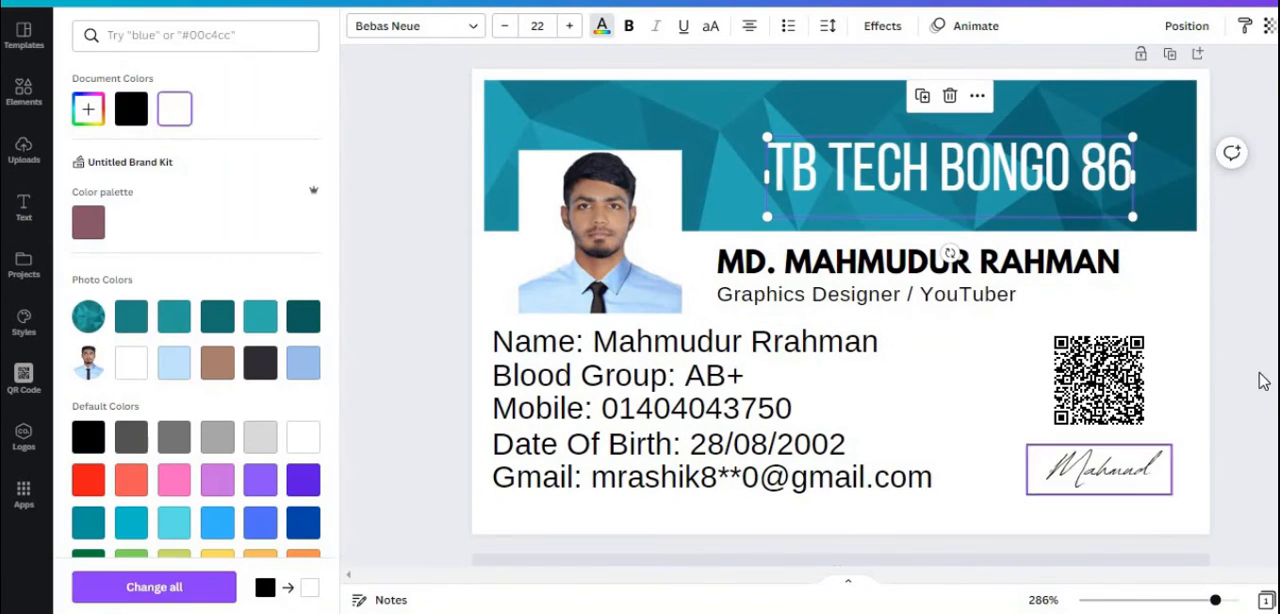
{"action": "left_click", "coordinate": [1260, 450]}
Slightly shrink the personal details block and shift it inward from the card's left edge
{"action": "left_click", "coordinate": [1190, 601]}
{"action": "left_click", "coordinate": [1206, 434]}
{"action": "left_click_drag", "start_coordinate": [1022, 385], "coordinate": [1171, 275]}
{"action": "key", "text": "Delete"}
{"action": "left_click", "coordinate": [911, 390]}
{"action": "left_click_drag", "start_coordinate": [1190, 601], "coordinate": [1204, 601]}
{"action": "left_click", "coordinate": [700, 375]}
{"action": "left_click_drag", "start_coordinate": [574, 307], "coordinate": [589, 313]}
{"action": "left_click_drag", "start_coordinate": [692, 382], "coordinate": [743, 388]}
{"action": "double_click", "coordinate": [700, 376]}
{"action": "left_click", "coordinate": [1246, 498]}
{"action": "left_click", "coordinate": [1176, 522]}
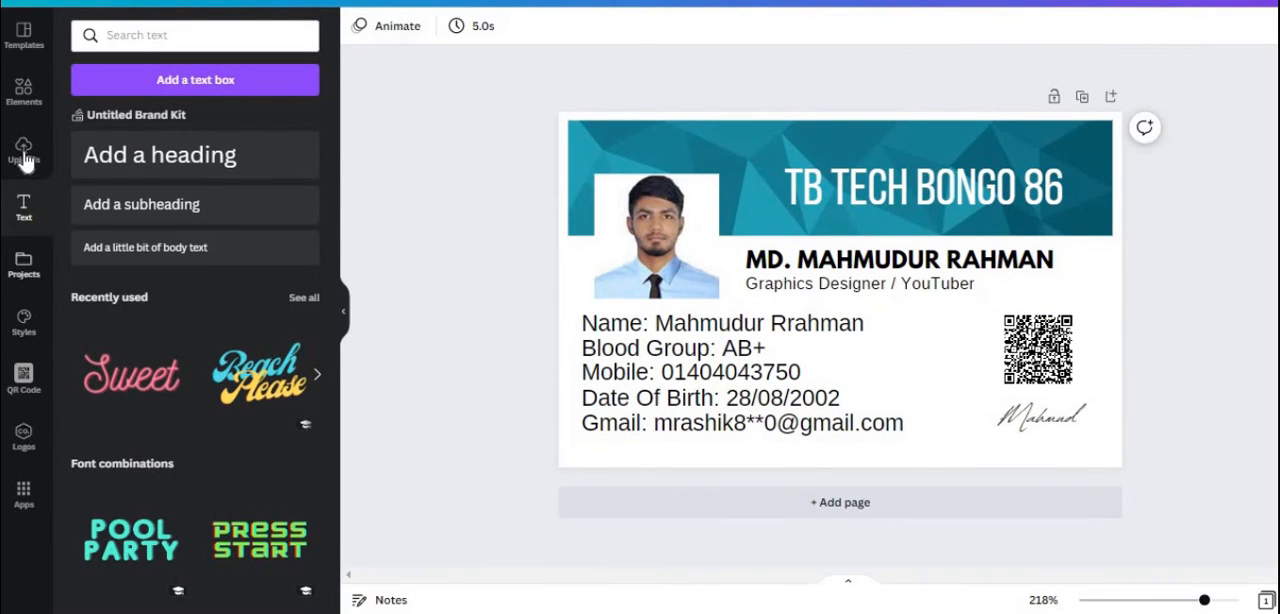
Add the recently used pink blob, rotate and greatly enlarge it, and place two copies as curved waves along the card's lower edge
{"action": "left_click", "coordinate": [24, 150]}
{"action": "left_click", "coordinate": [24, 92]}
{"action": "left_click", "coordinate": [303, 124]}
{"action": "left_click_drag", "start_coordinate": [333, 236], "coordinate": [337, 560]}
{"action": "left_click", "coordinate": [280, 285]}
{"action": "left_click_drag", "start_coordinate": [840, 399], "coordinate": [764, 178]}
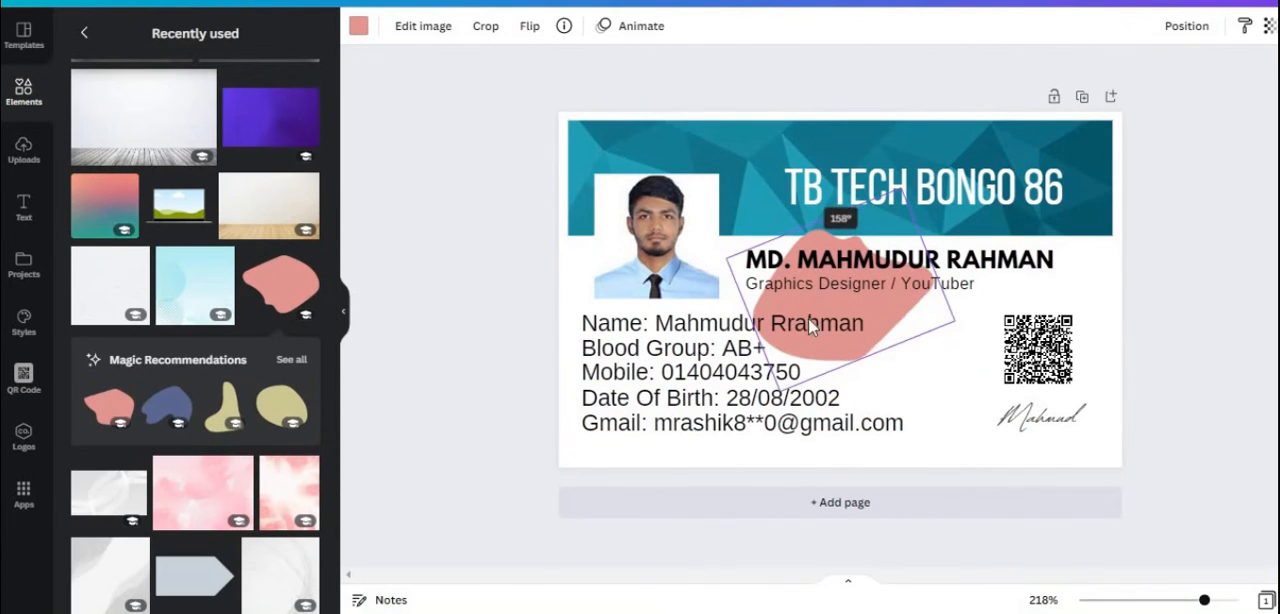
{"action": "left_click_drag", "start_coordinate": [721, 282], "coordinate": [4, 390]}
{"action": "left_click_drag", "start_coordinate": [650, 290], "coordinate": [1020, 456]}
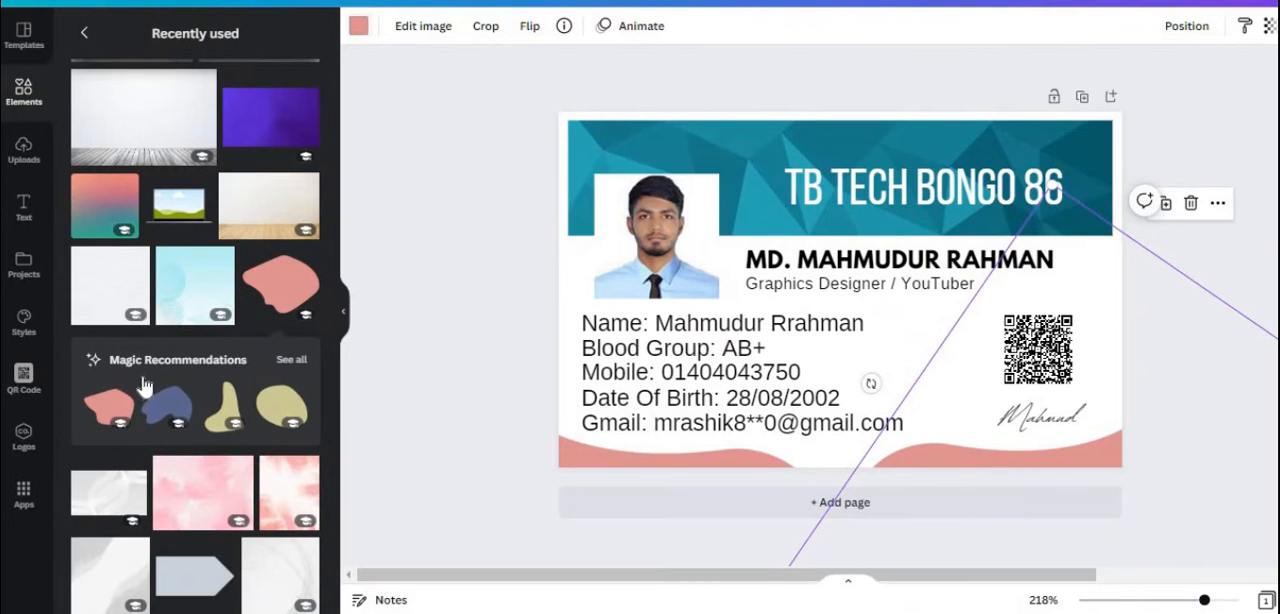
Recolour both pink waves with the same medium teal from the banner's photo colours
{"action": "left_click", "coordinate": [174, 316]}
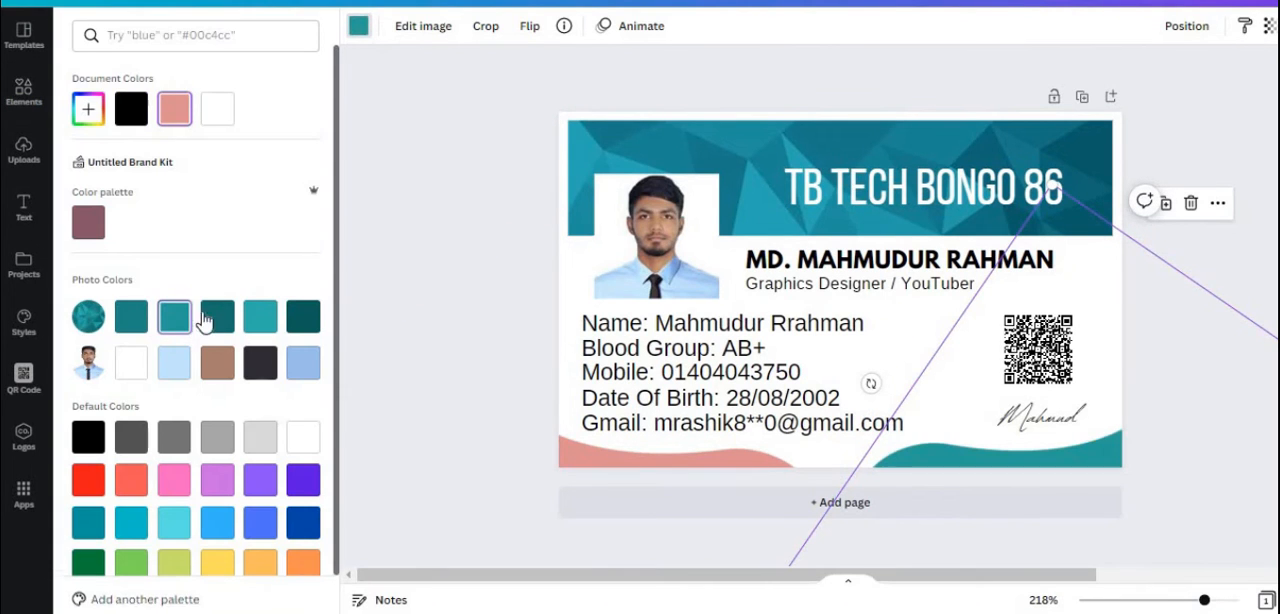
{"action": "left_click", "coordinate": [701, 463]}
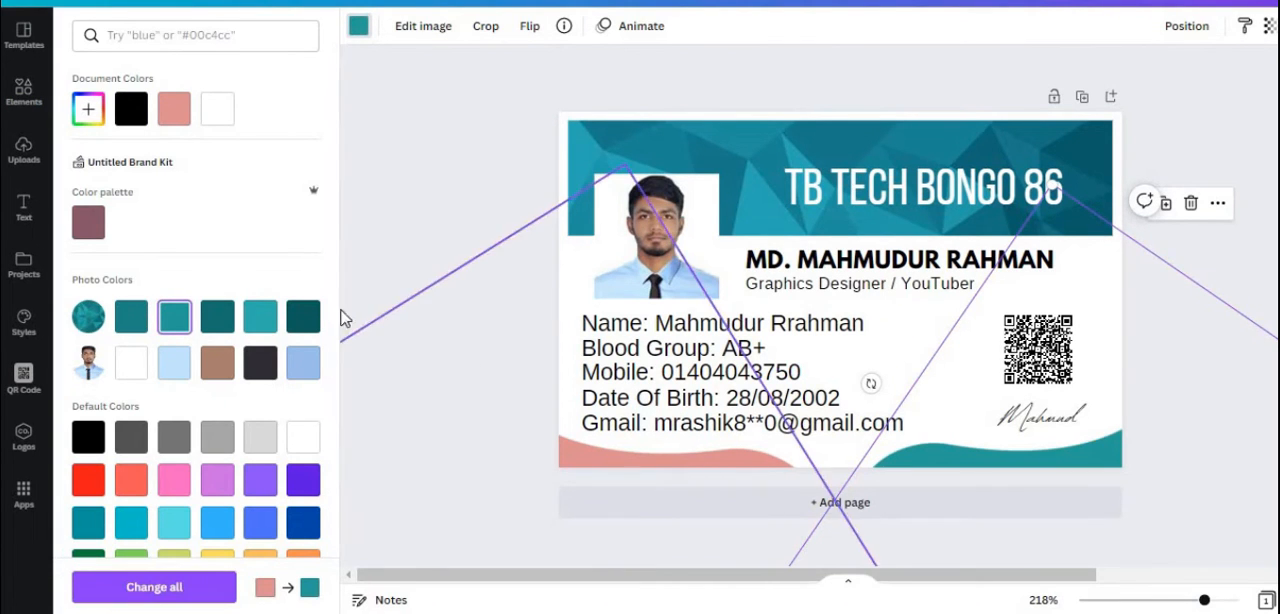
{"action": "left_click", "coordinate": [258, 318]}
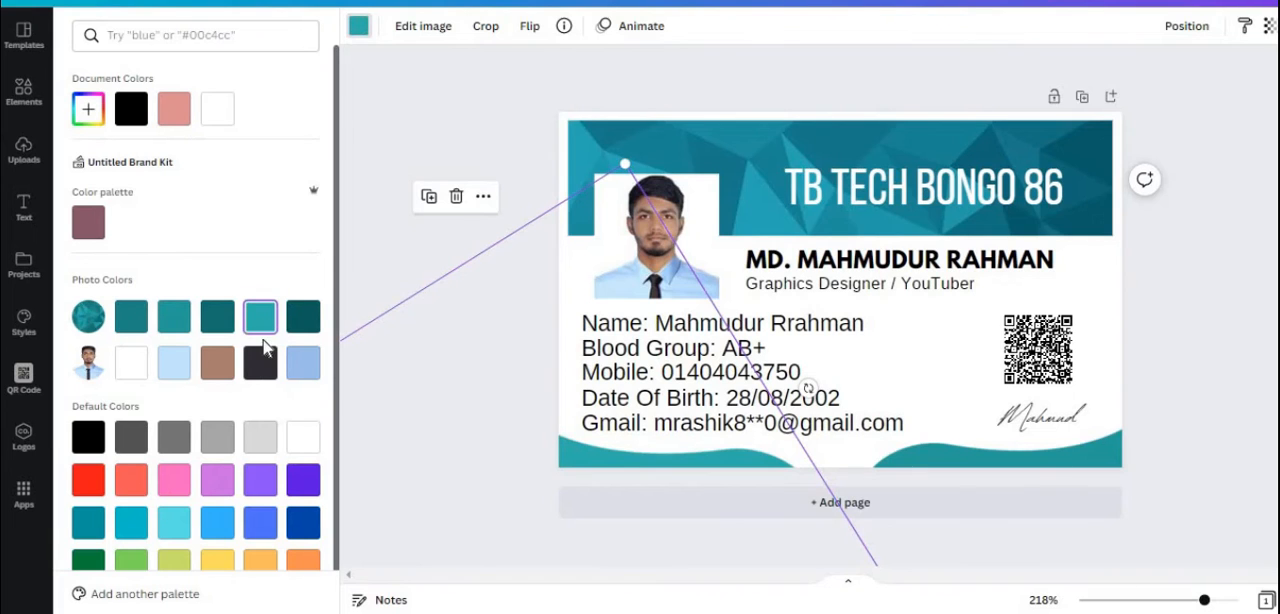
{"action": "left_click", "coordinate": [171, 322]}
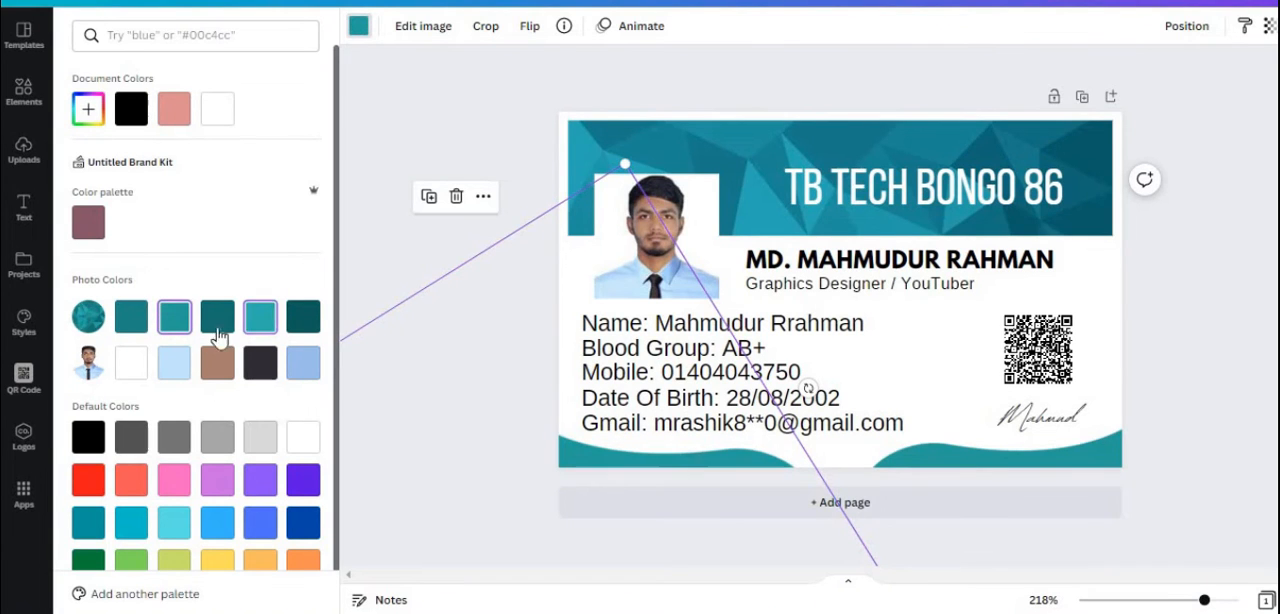
{"action": "left_click", "coordinate": [1270, 443]}
Add a circle between the two waves at the card's lower edge, shrink it slightly and nudge the right wave closer
{"action": "left_click", "coordinate": [84, 35]}
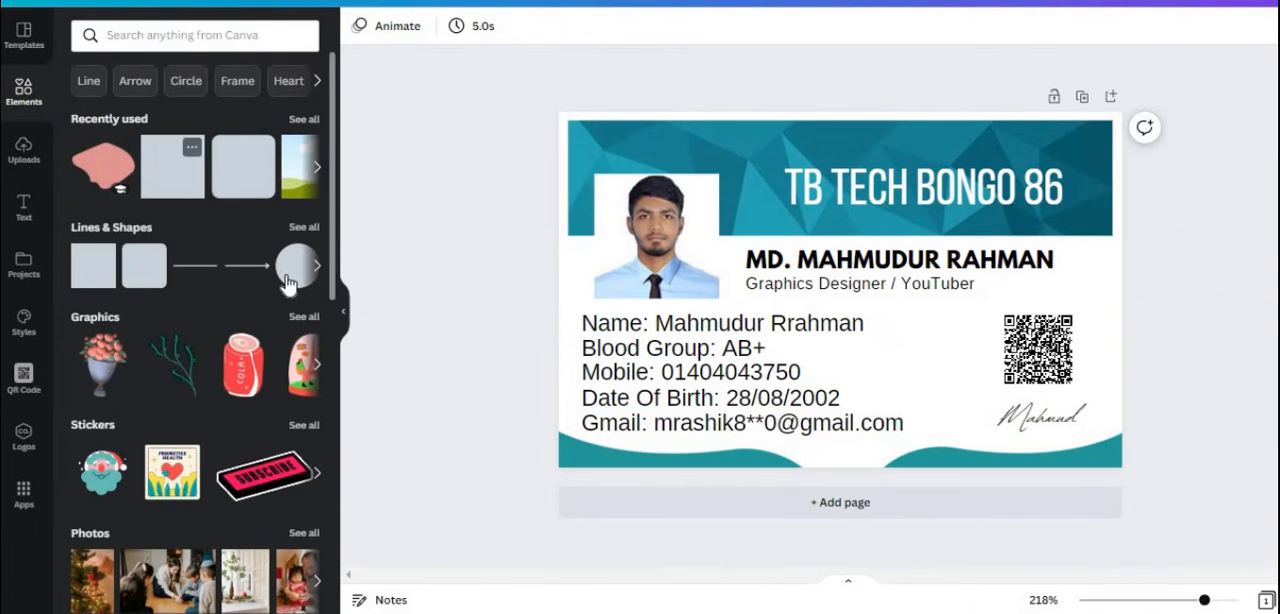
{"action": "key", "text": "c"}
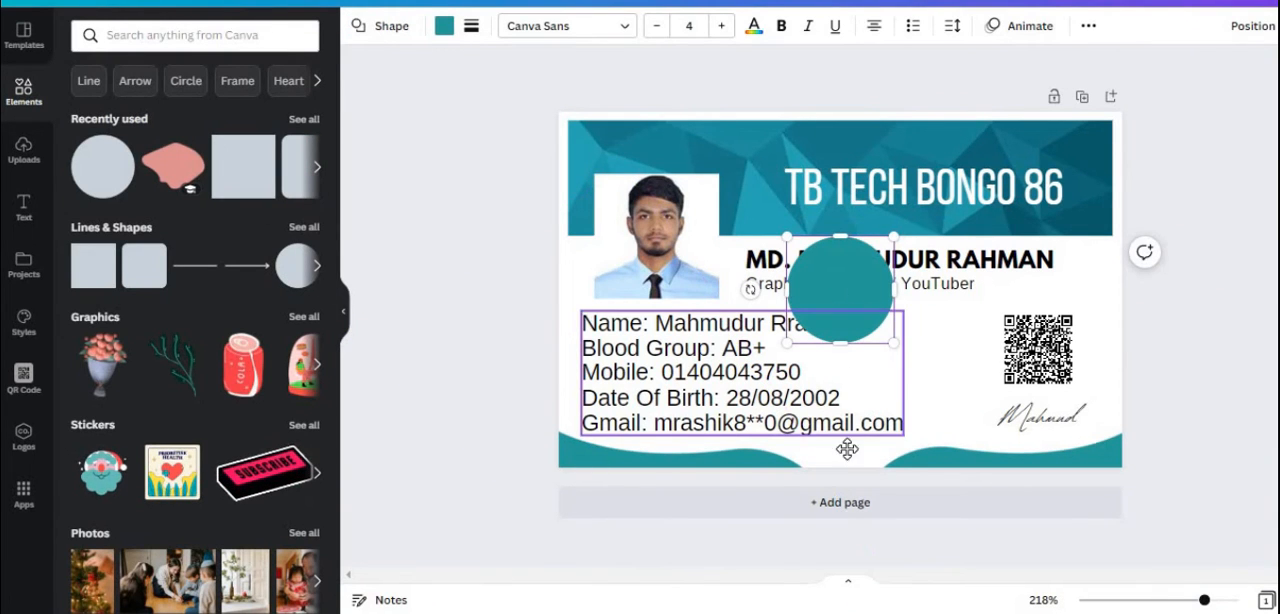
{"action": "left_click_drag", "start_coordinate": [843, 288], "coordinate": [845, 503]}
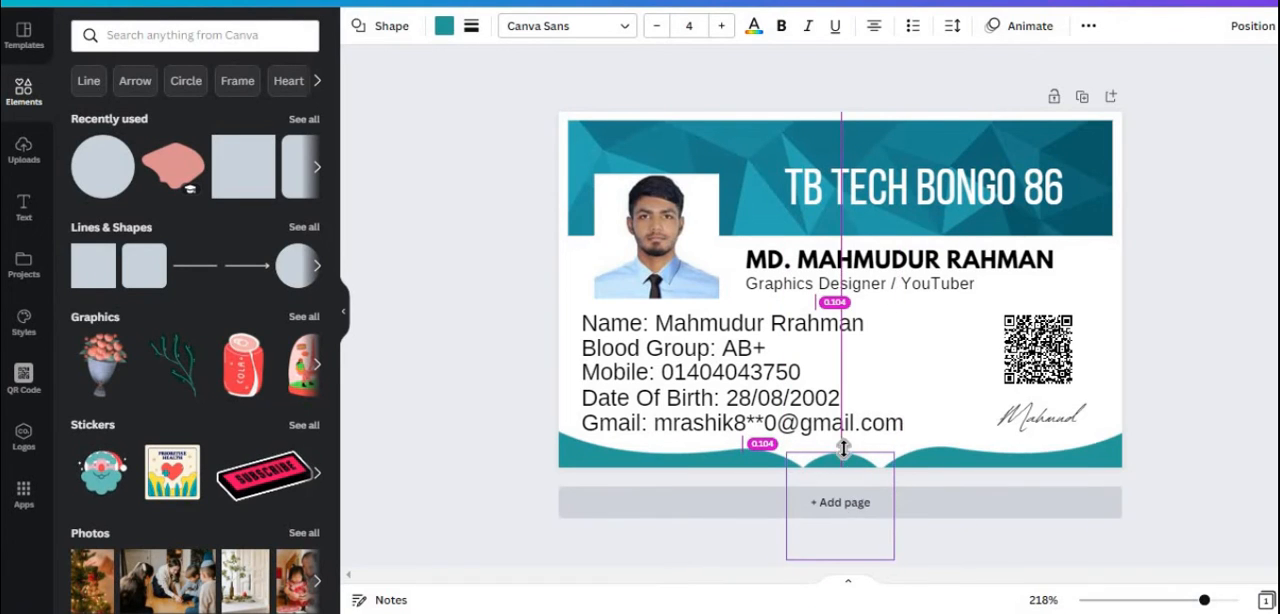
{"action": "left_click_drag", "start_coordinate": [840, 455], "coordinate": [837, 447]}
{"action": "left_click_drag", "start_coordinate": [877, 554], "coordinate": [869, 546]}
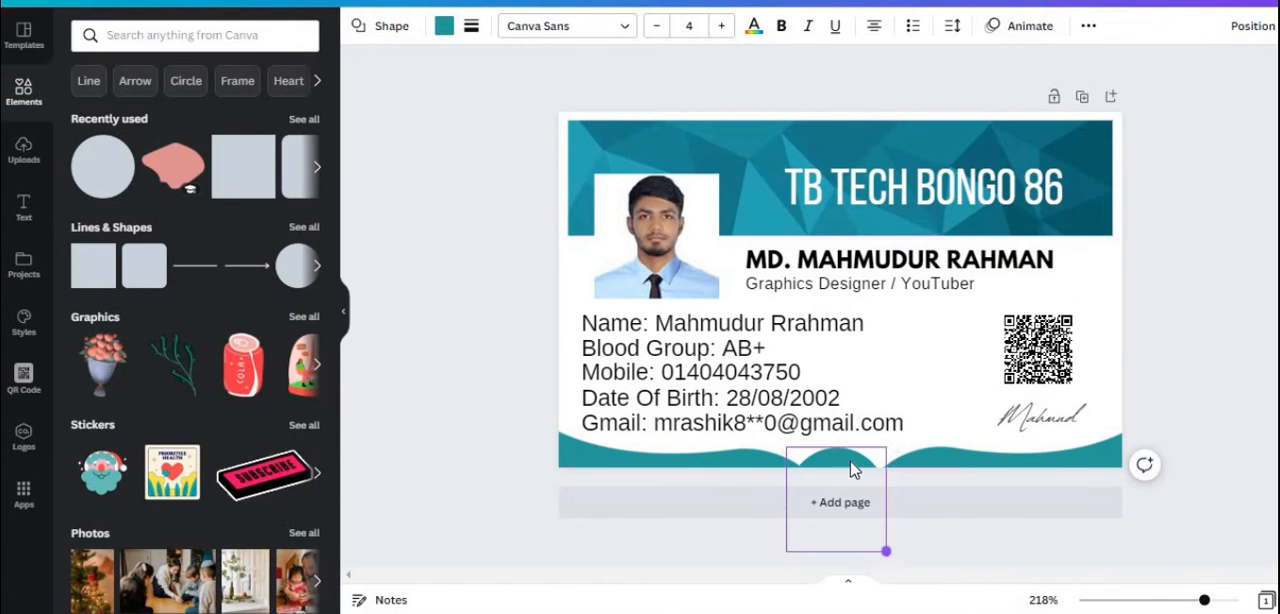
{"action": "mouse_move", "coordinate": [851, 470]}
{"action": "left_mouse_down"}
{"action": "mouse_move", "coordinate": [841, 461]}
{"action": "mouse_move", "coordinate": [853, 481]}
{"action": "left_mouse_up"}
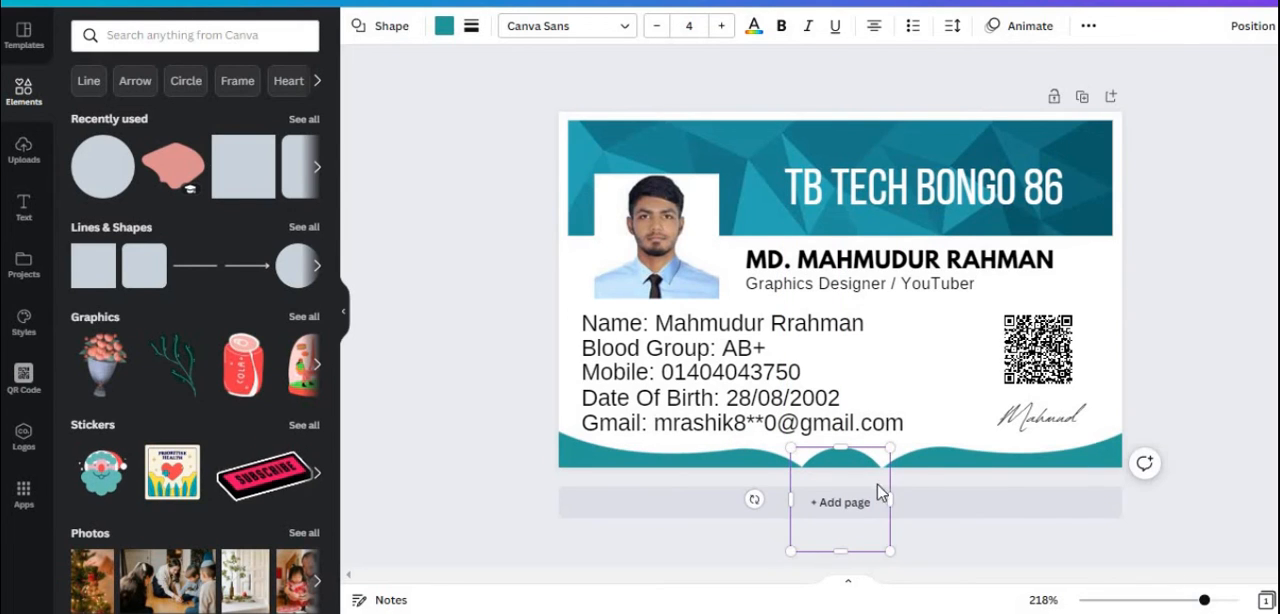
{"action": "left_click", "coordinate": [931, 467]}
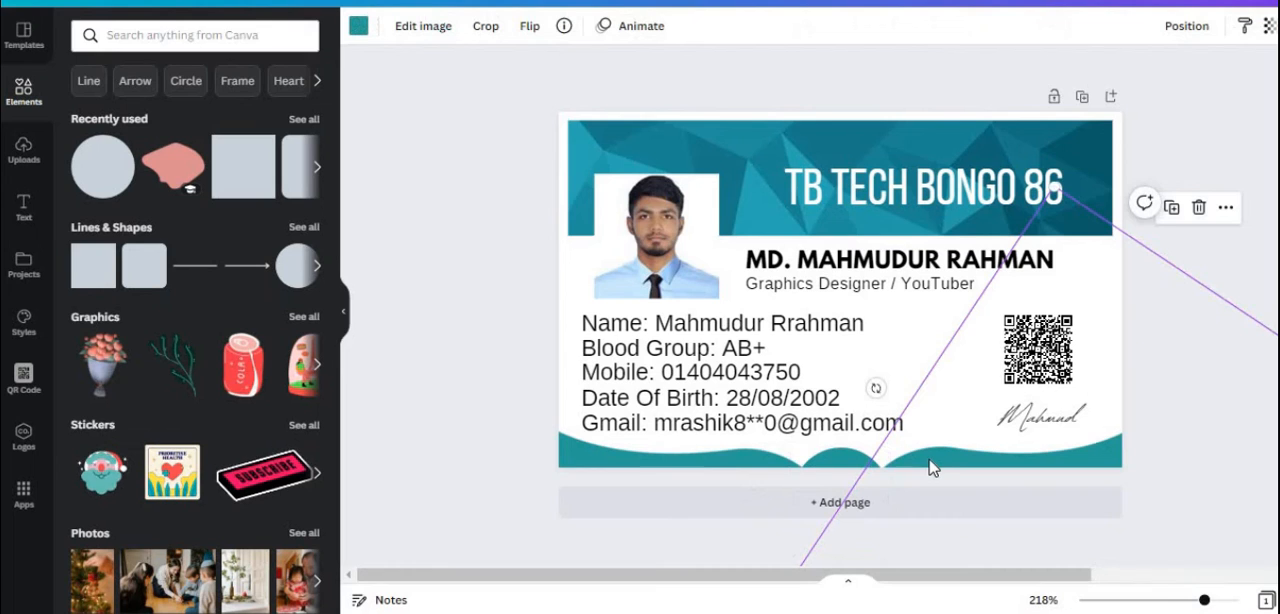
{"action": "left_click_drag", "start_coordinate": [928, 460], "coordinate": [840, 477]}
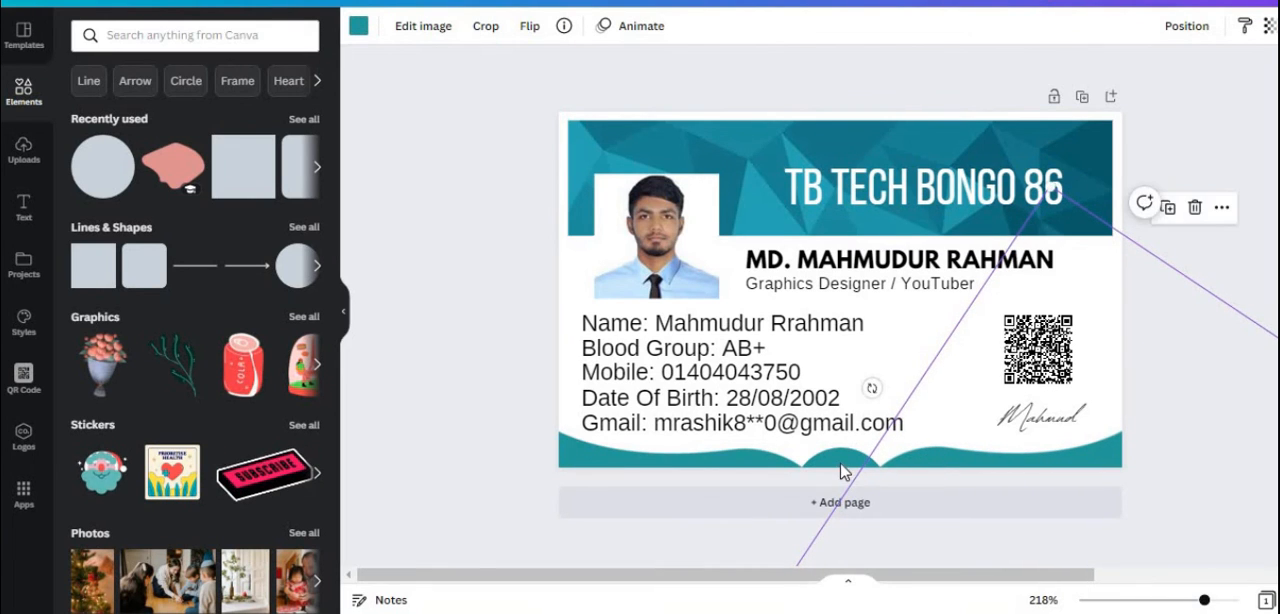
Recolour the circle between the waves with a darker teal from the banner's photo colours
{"action": "left_click", "coordinate": [443, 28]}
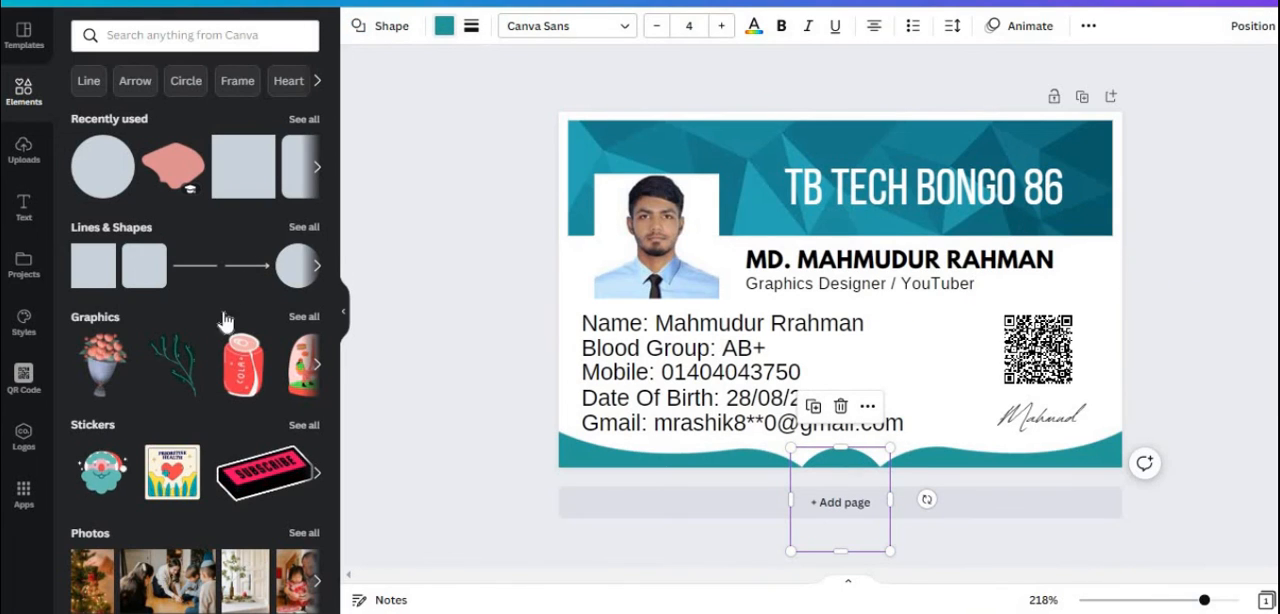
{"action": "left_click", "coordinate": [266, 320]}
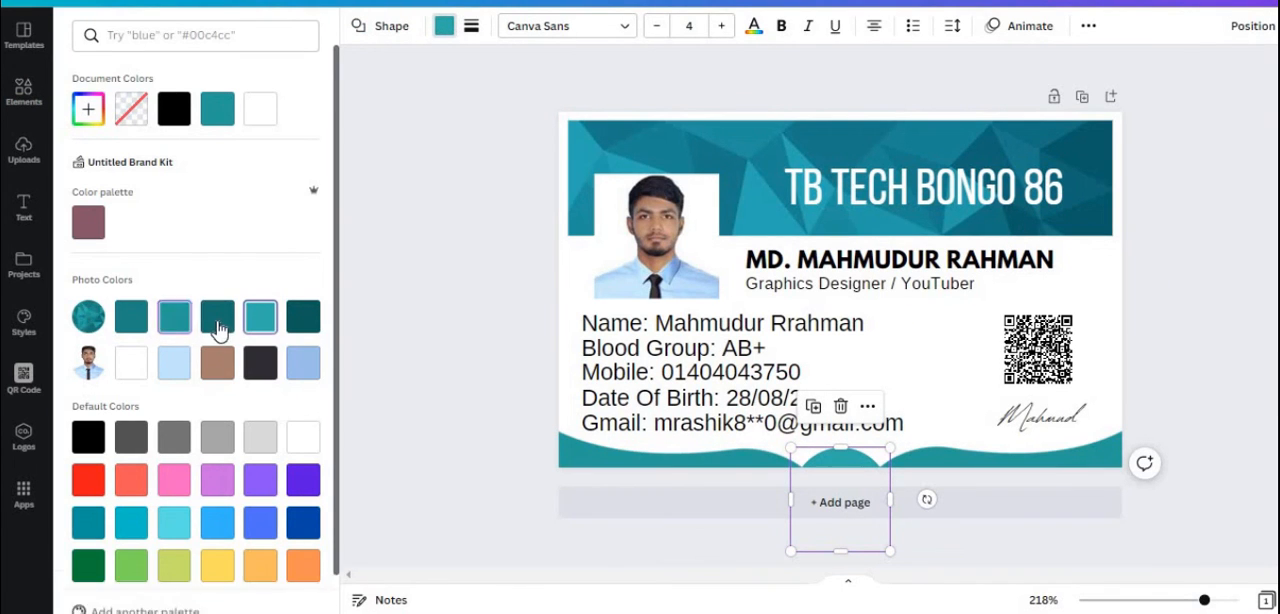
{"action": "left_click", "coordinate": [216, 326]}
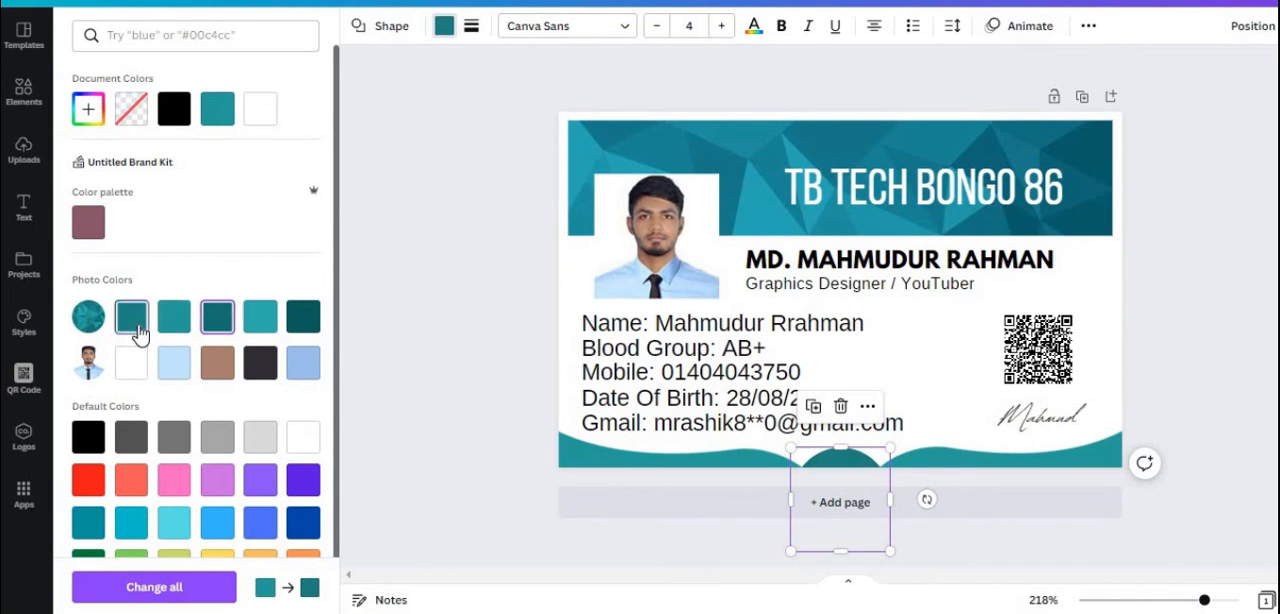
{"action": "left_click", "coordinate": [918, 551]}
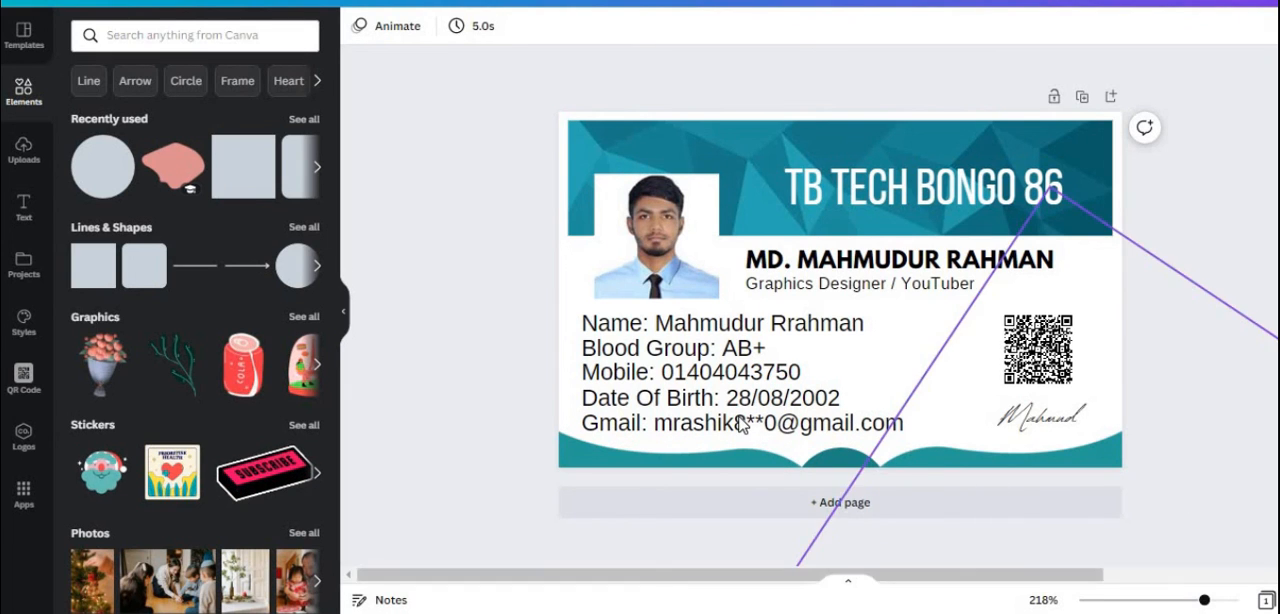
{"action": "left_click", "coordinate": [1086, 412]}
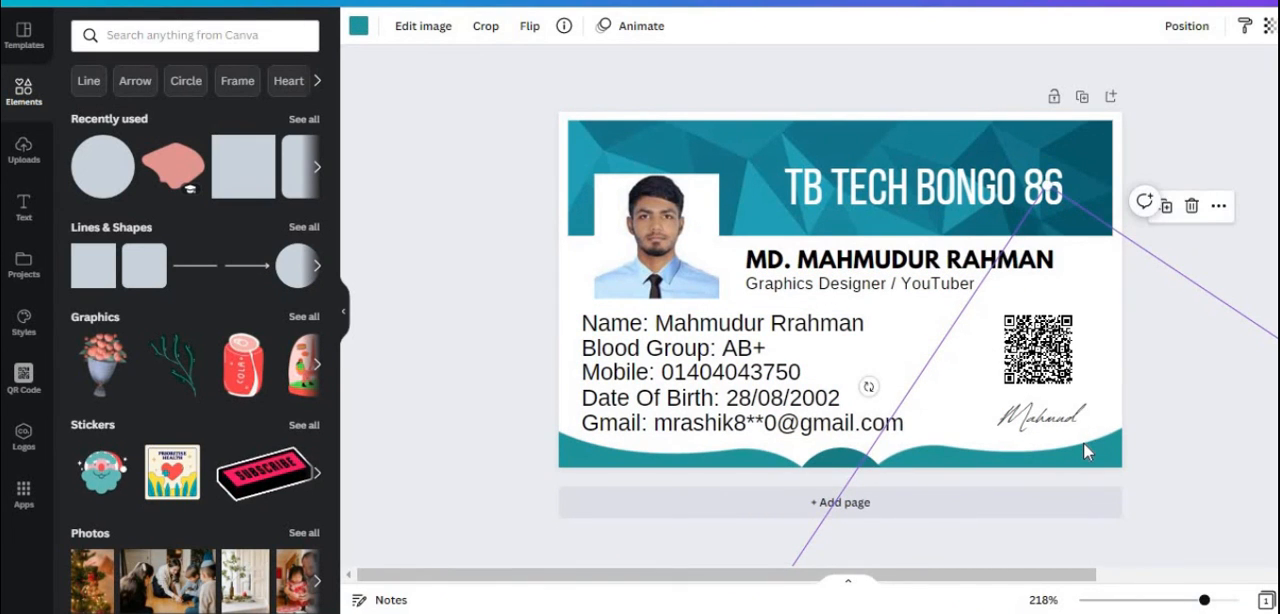
{"action": "left_click_drag", "start_coordinate": [1084, 443], "coordinate": [1088, 437]}
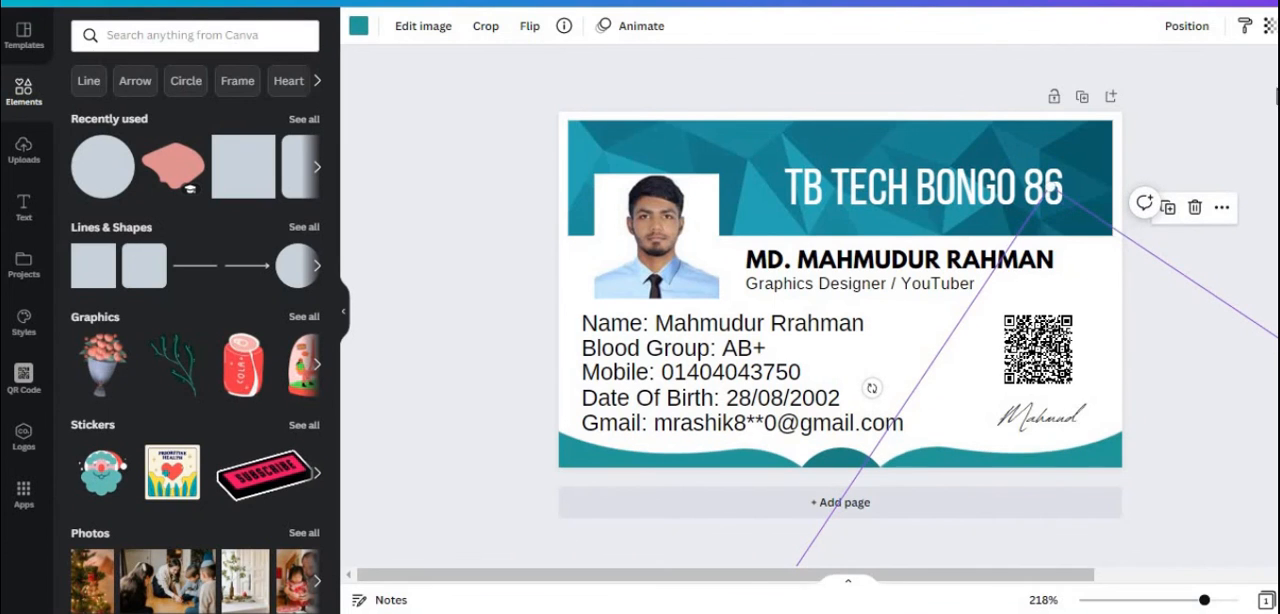
{"action": "left_click", "coordinate": [1186, 25]}
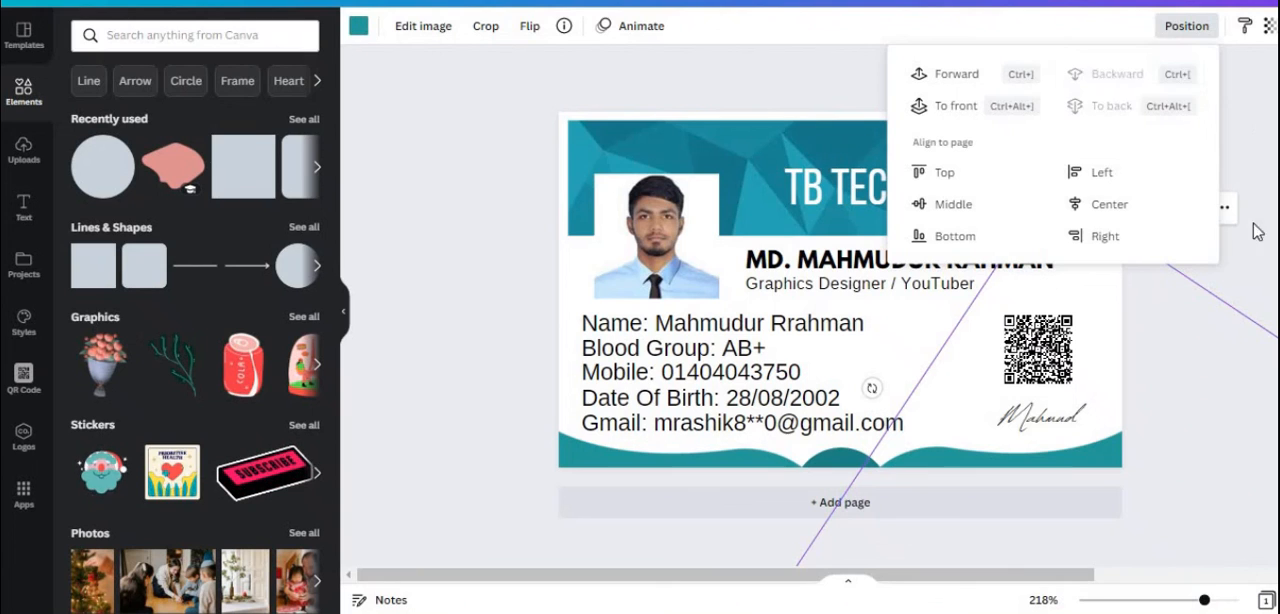
{"action": "left_click", "coordinate": [1167, 328]}
Enlarge the signature to size 14.6 and shift it slightly inward under the QR code
{"action": "left_click", "coordinate": [1053, 426]}
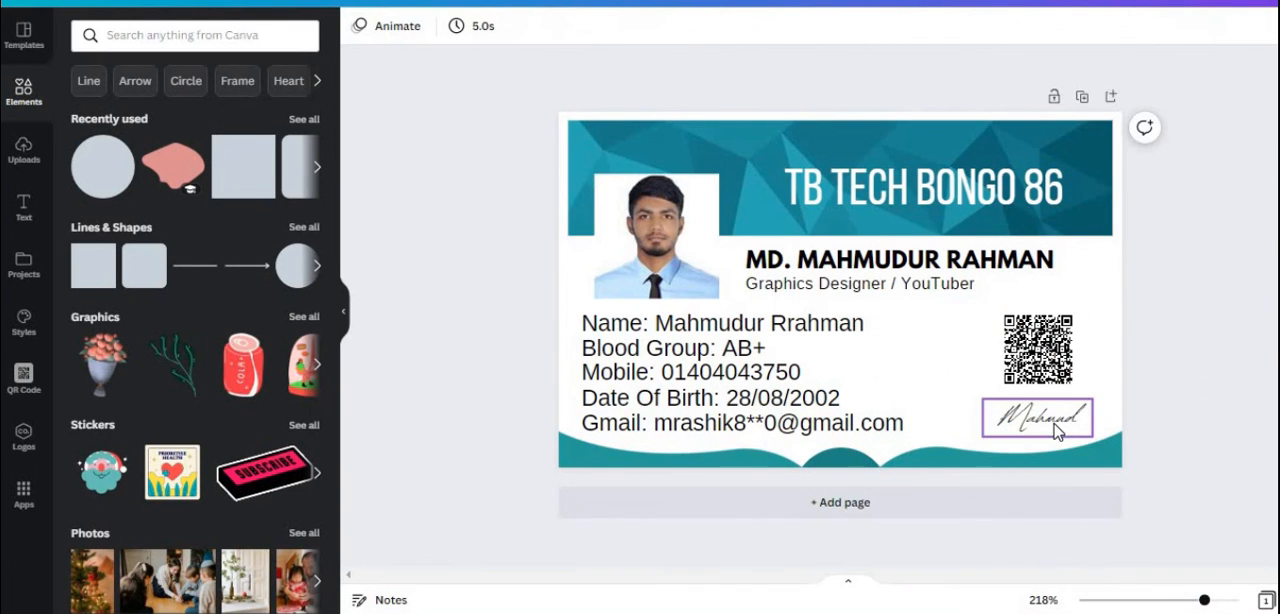
{"action": "left_click", "coordinate": [1048, 426]}
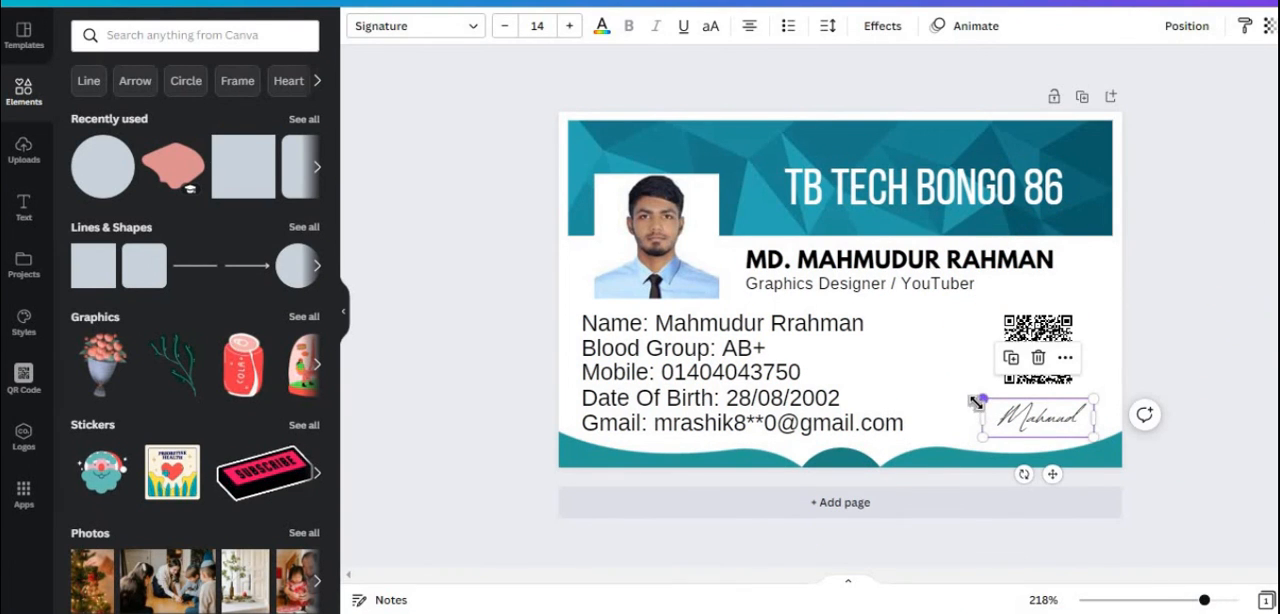
{"action": "left_click_drag", "start_coordinate": [1071, 420], "coordinate": [1072, 420]}
{"action": "left_click_drag", "start_coordinate": [983, 399], "coordinate": [978, 397]}
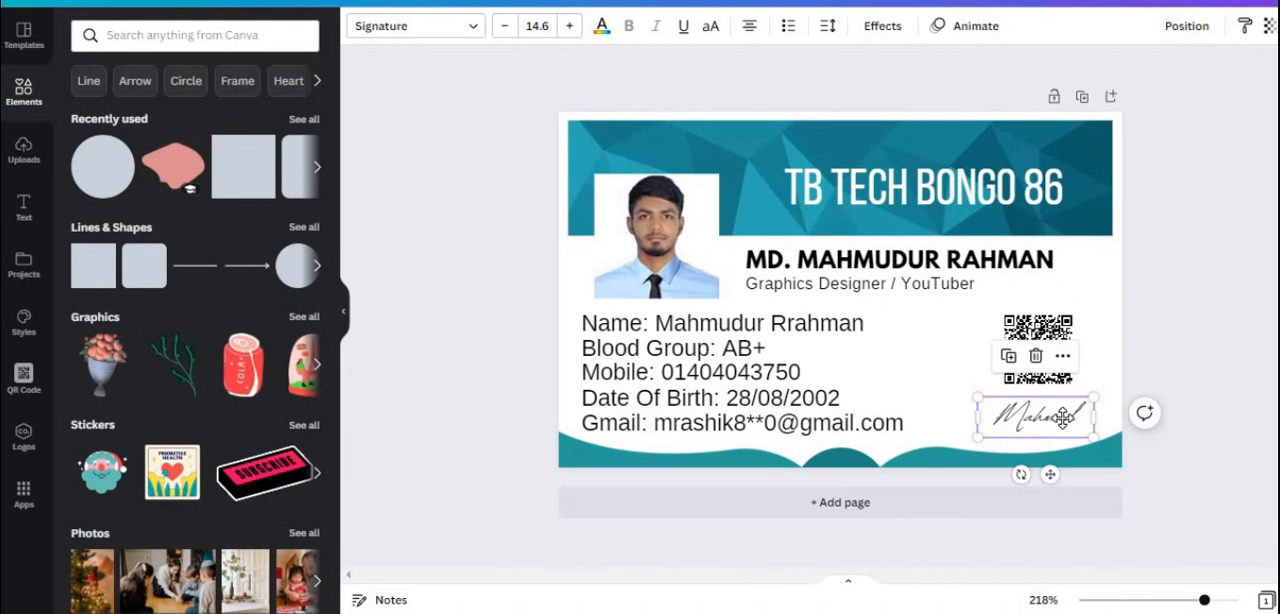
{"action": "left_click_drag", "start_coordinate": [1060, 416], "coordinate": [1057, 426]}
Shrink the QR code slightly so it sits neatly above the signature
{"action": "left_click", "coordinate": [1062, 330]}
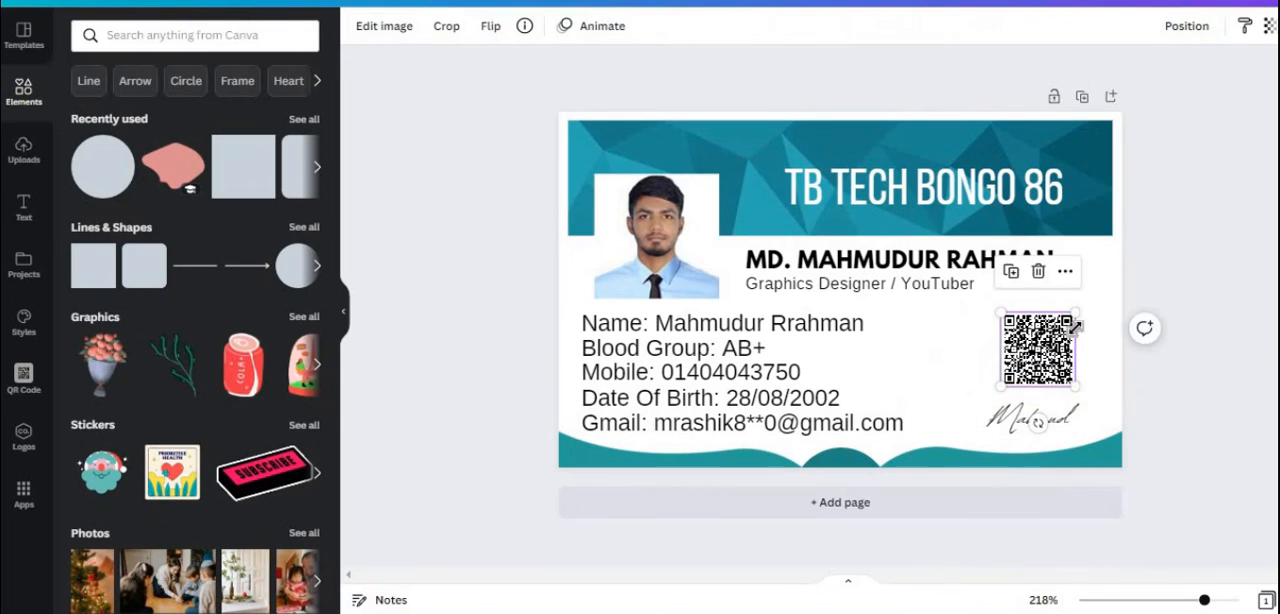
{"action": "left_click_drag", "start_coordinate": [1075, 314], "coordinate": [1070, 356]}
{"action": "left_click", "coordinate": [1246, 340]}
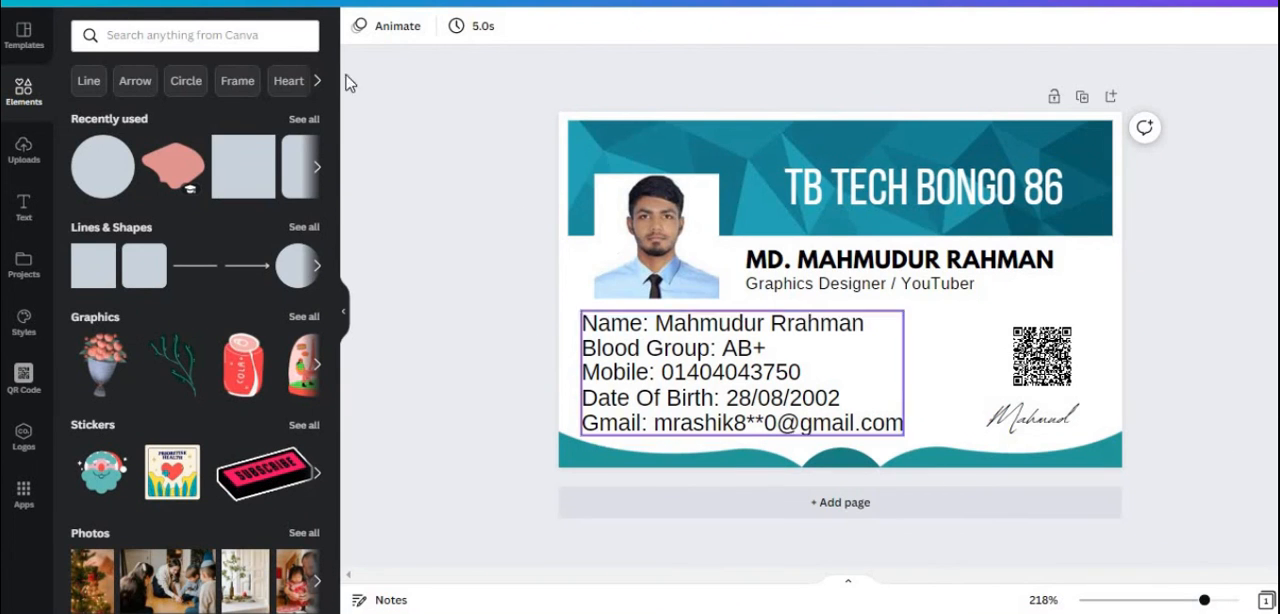
Select every element on the card and group them together
{"action": "left_click_drag", "start_coordinate": [502, 112], "coordinate": [1190, 476]}
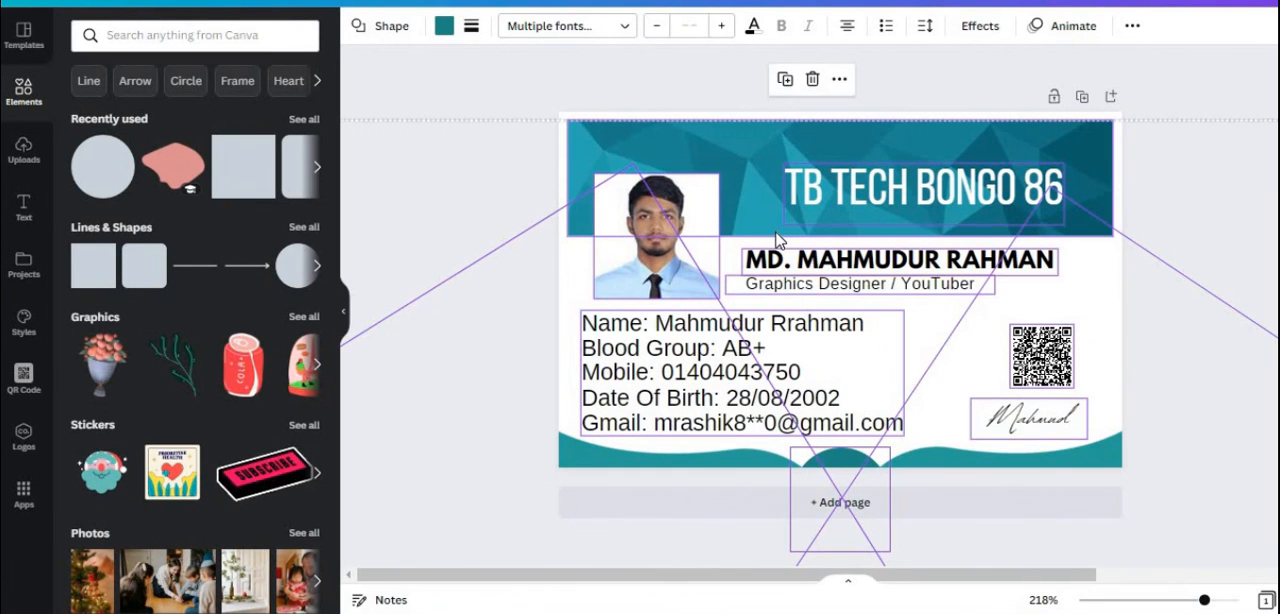
{"action": "key", "text": "ctrl+g"}
{"action": "left_click", "coordinate": [1198, 232]}
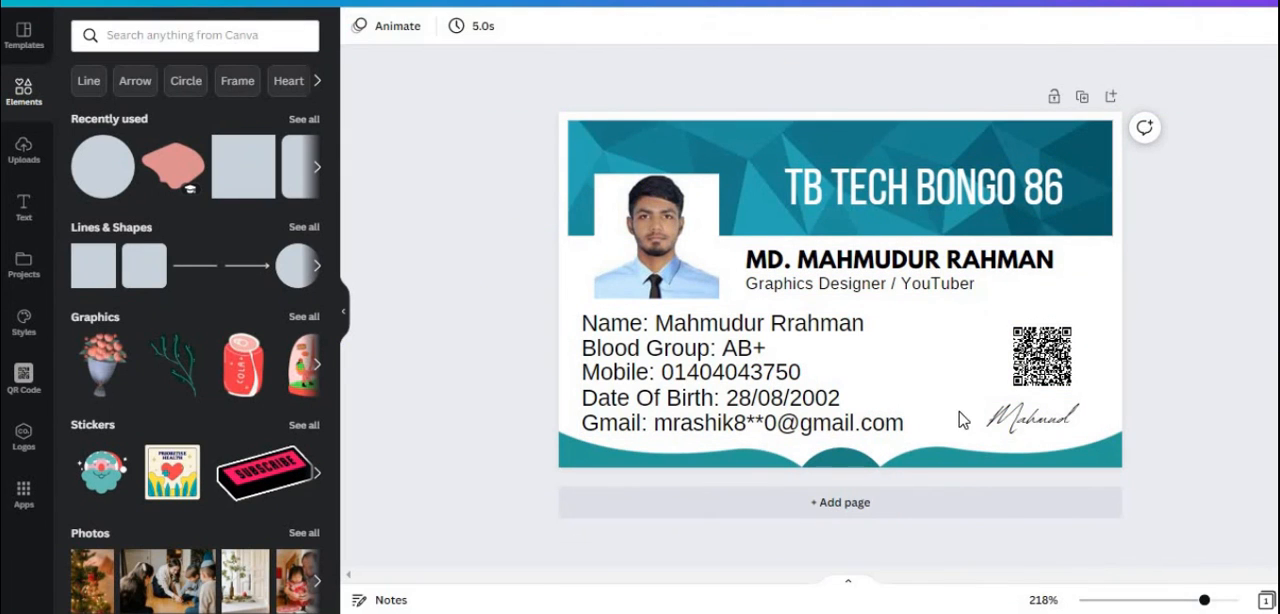